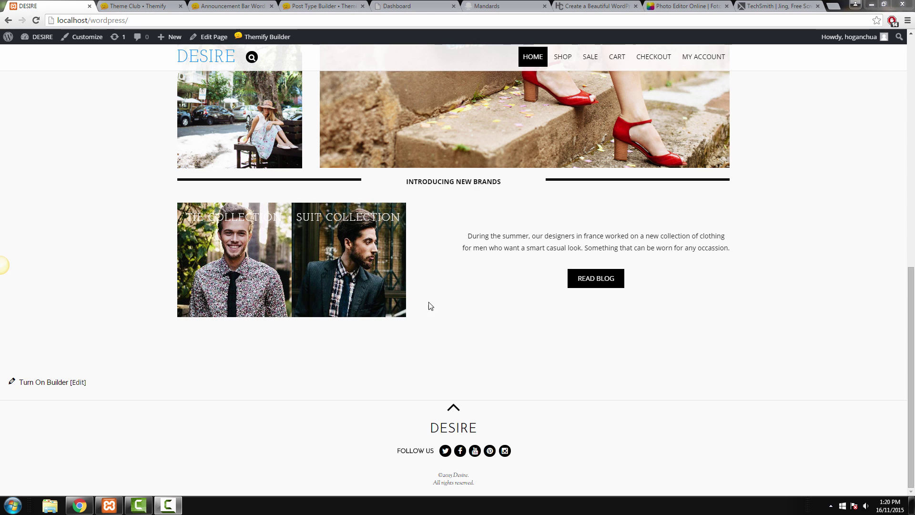
# Step: Preview the flip tiles on the DESIRE, hoganchua.com and Mandards sites, ending on hoganchua.com
pyautogui.moveTo(361, 271)
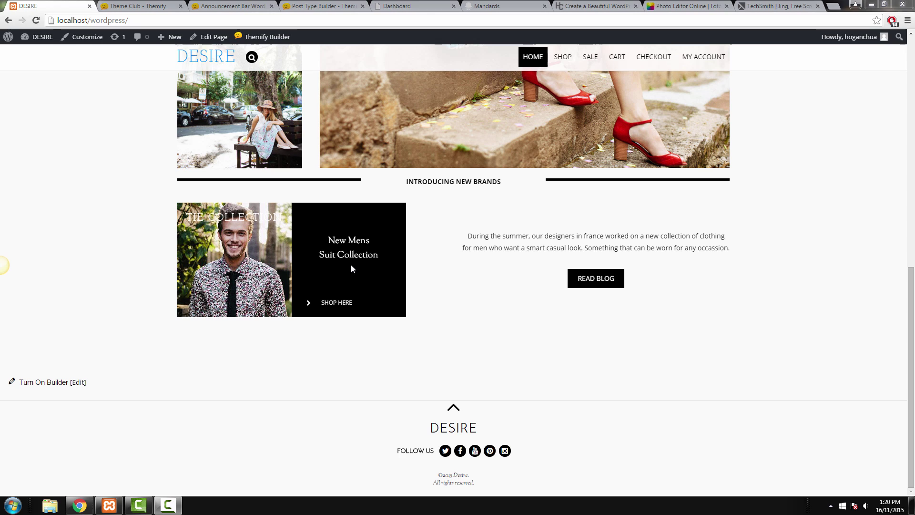
pyautogui.click(598, 6)
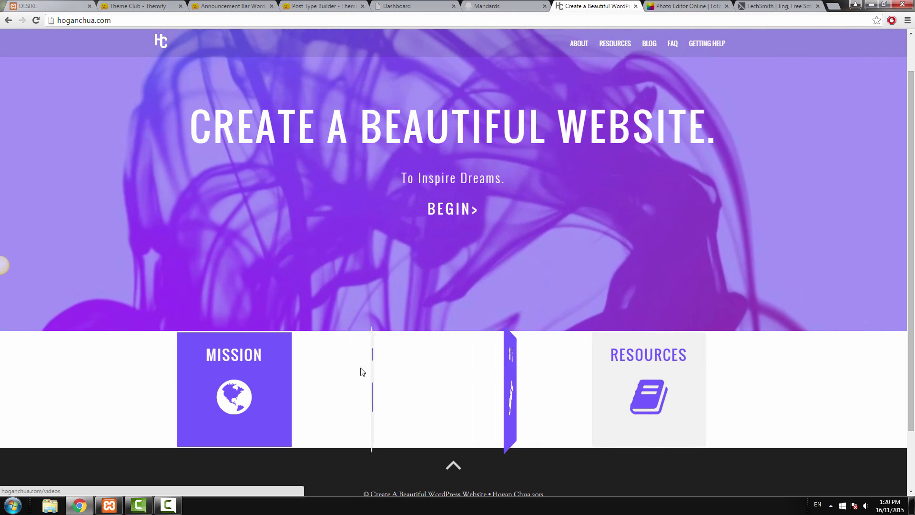
pyautogui.moveTo(229, 369)
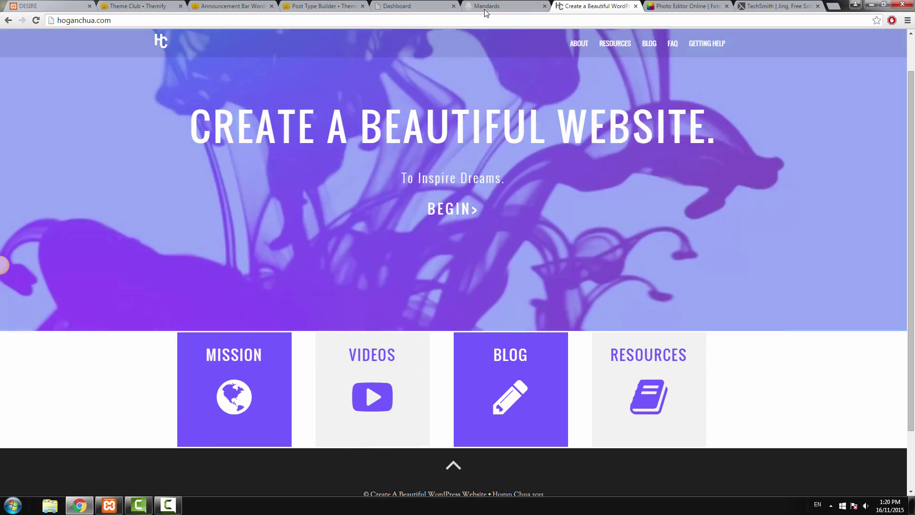
pyautogui.click(492, 9)
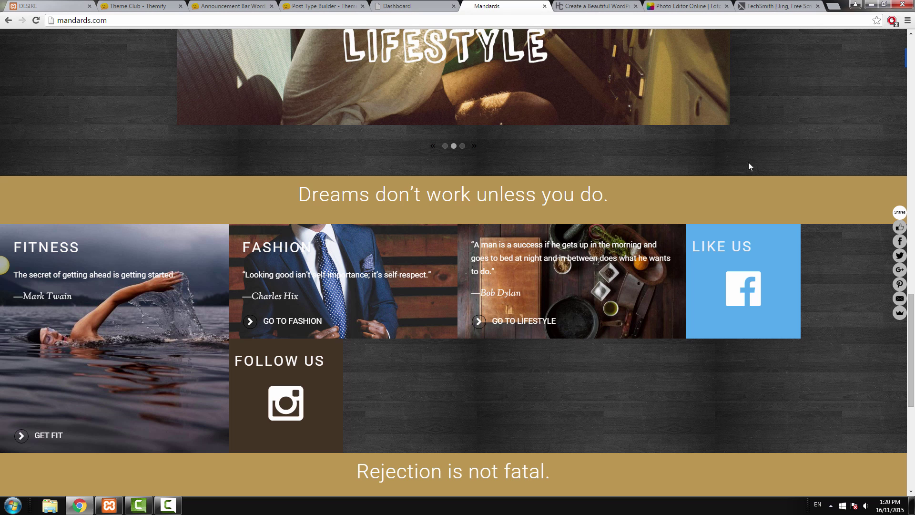
pyautogui.moveTo(758, 269)
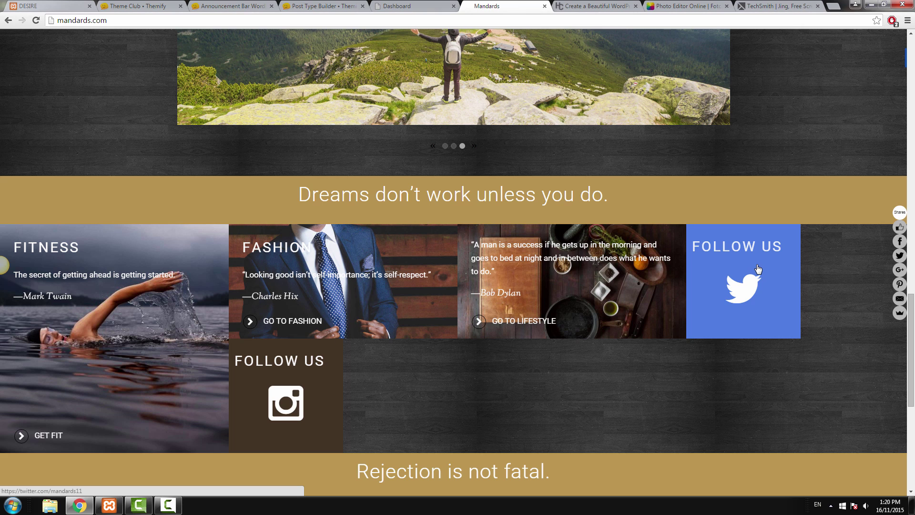
pyautogui.scroll(-1, 758, 268)
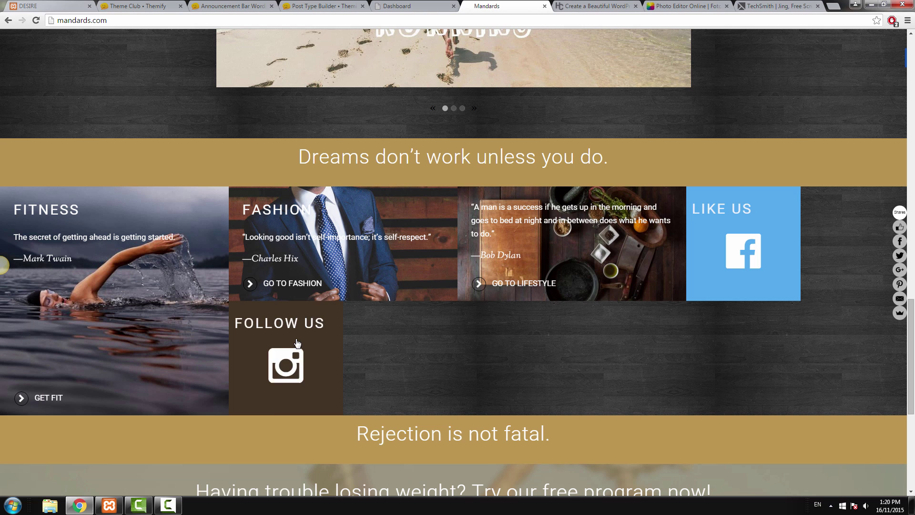
pyautogui.moveTo(295, 343)
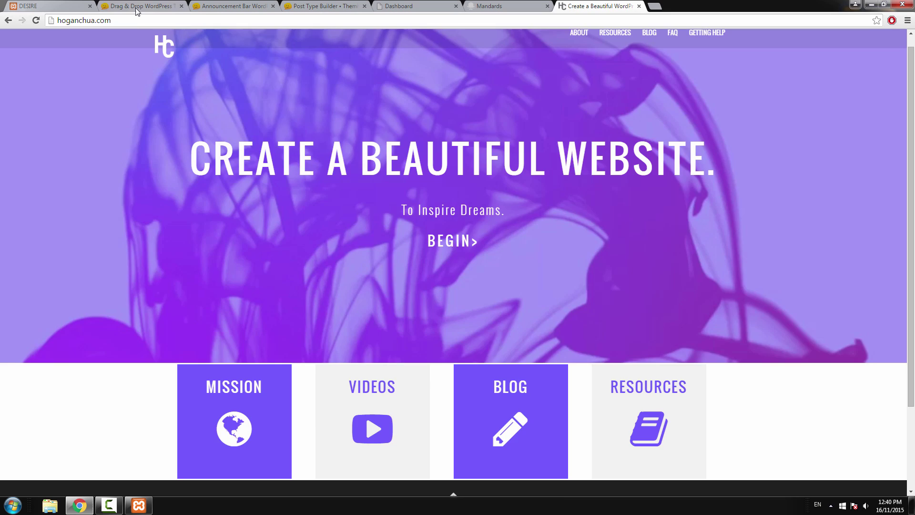
# Step: Look over the Themify.me Tiles addon page, then view the Themify Club pricing plans
pyautogui.click(138, 7)
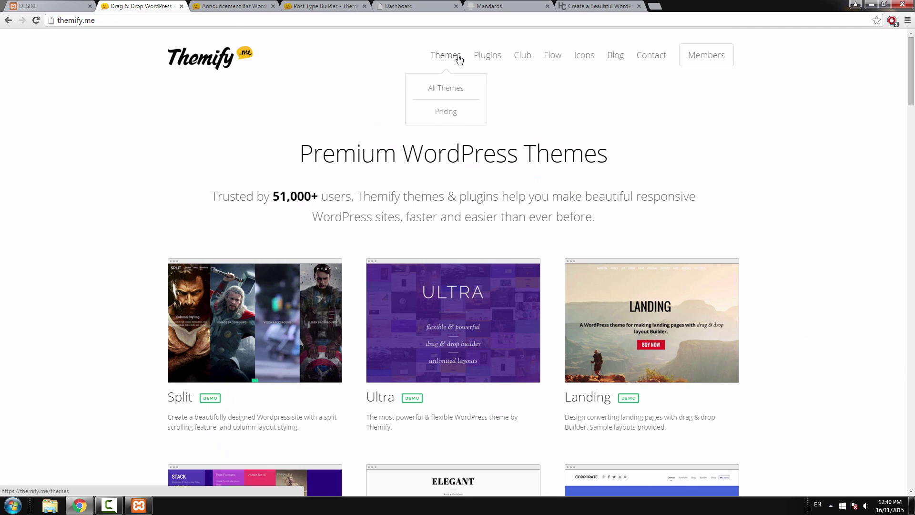
pyautogui.moveTo(494, 58)
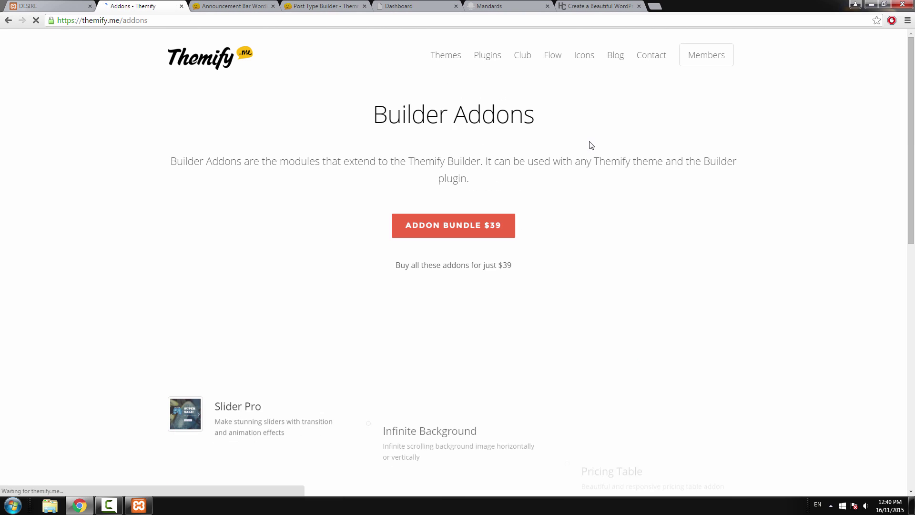
pyautogui.scroll(-3, 586, 146)
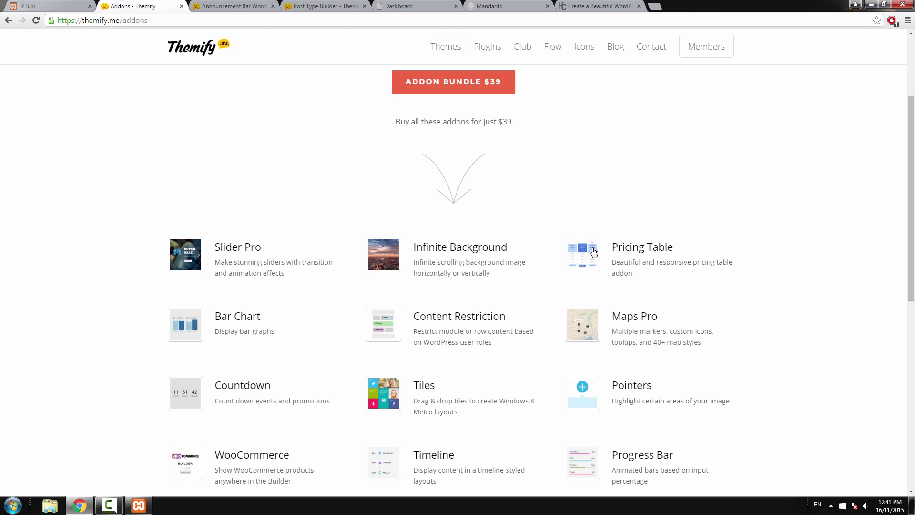
pyautogui.click(426, 390)
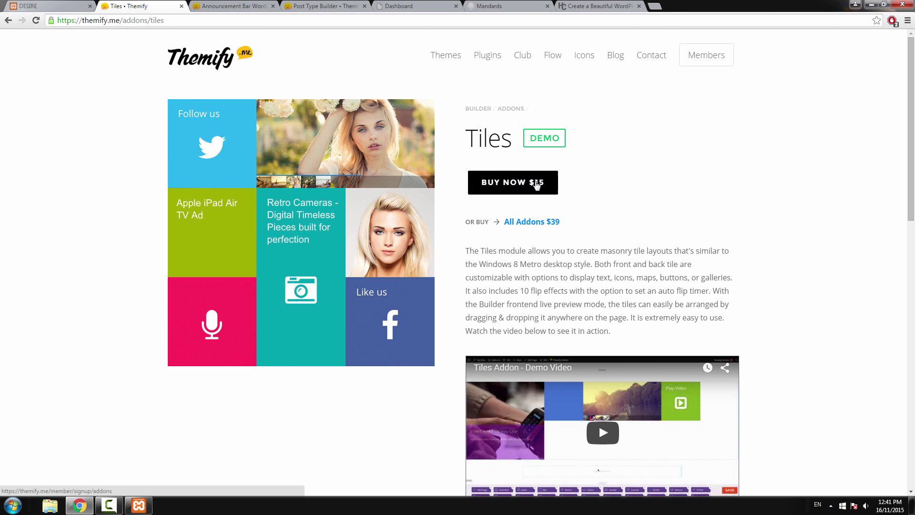
pyautogui.moveTo(452, 61)
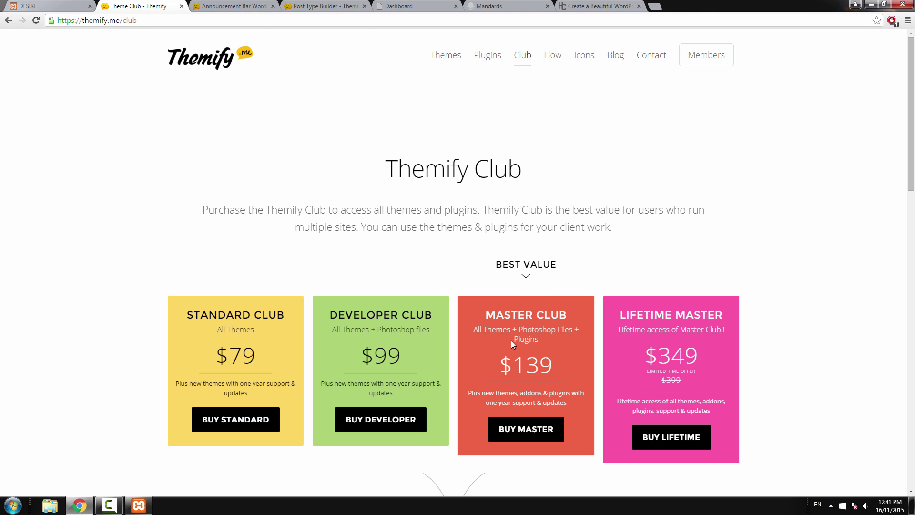
pyautogui.click(248, 5)
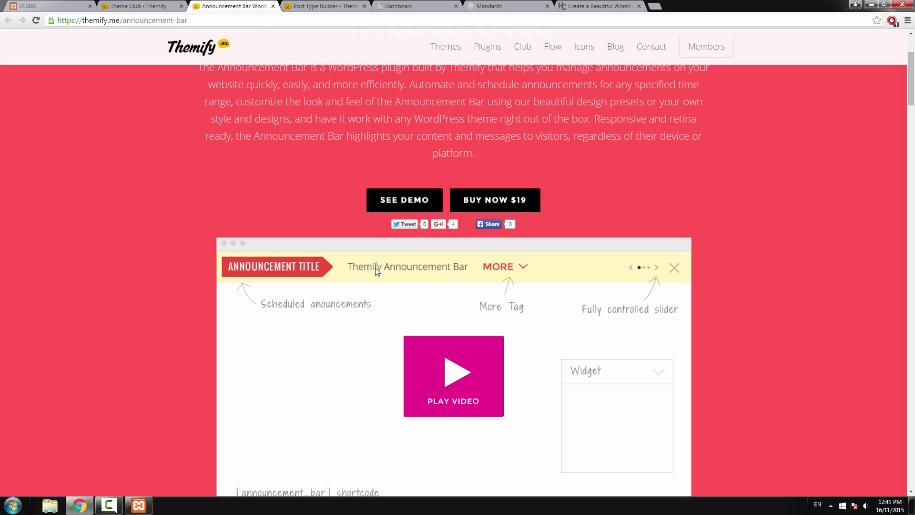
pyautogui.click(333, 6)
pyautogui.scroll(-10, 435, 274)
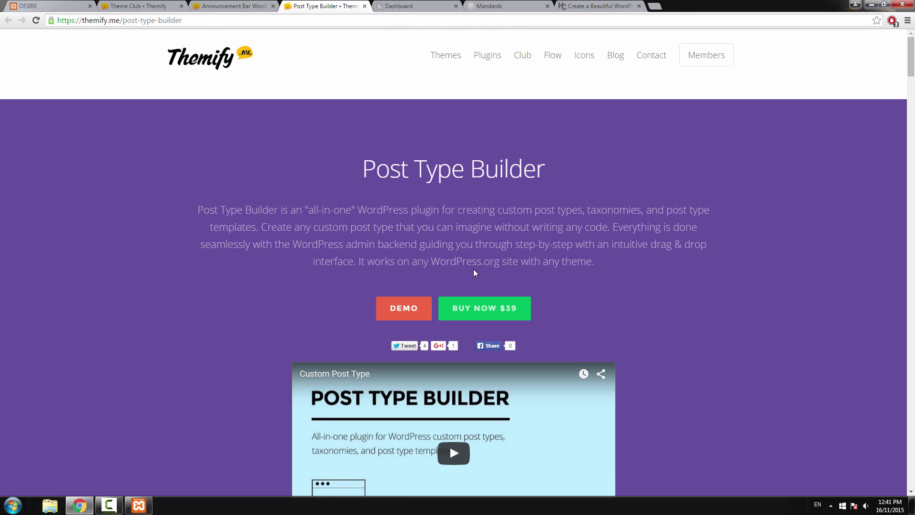
pyautogui.scroll(-3, 469, 260)
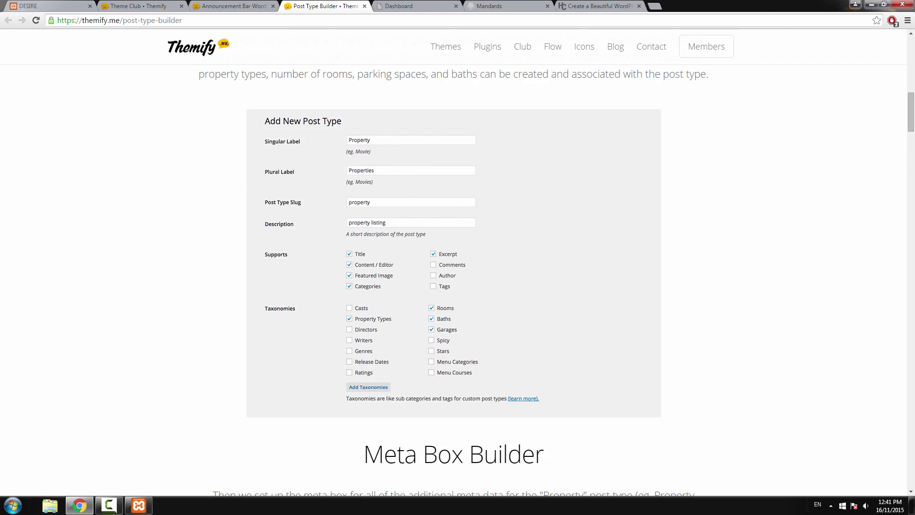
pyautogui.moveTo(911, 112); pyautogui.dragTo(912, 58)
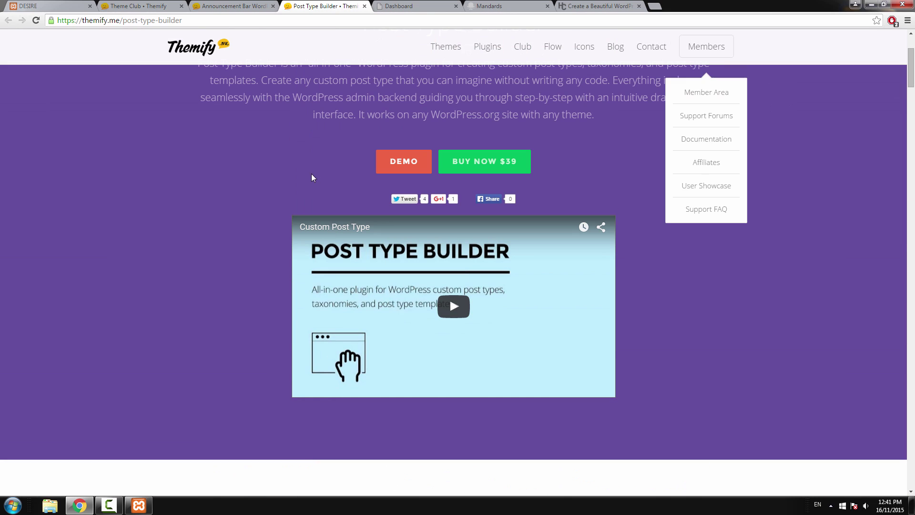
pyautogui.click(138, 6)
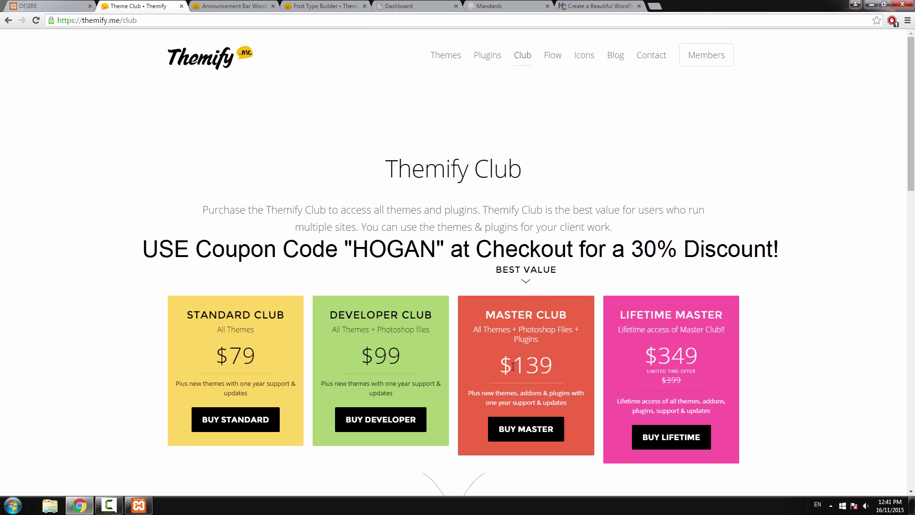
# Step: Download the Addon: Tiles zip from the Themify member dashboard's Add-Ons list
pyautogui.click(422, 6)
pyautogui.moveTo(364, 125)
pyautogui.moveTo(910, 110); pyautogui.dragTo(909, 165)
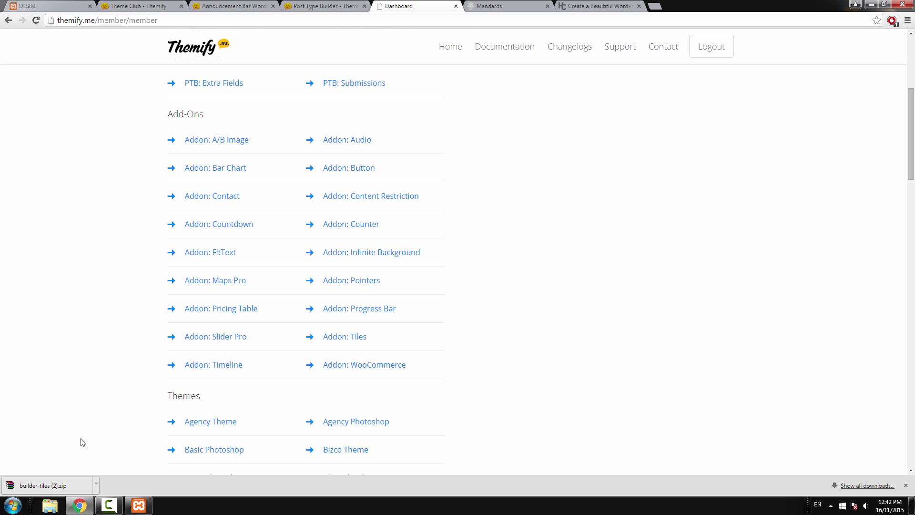
# Step: Choose builder-tiles (1).zip for upload on the WordPress Add Plugins page
pyautogui.hotkey('ctrl', '1')
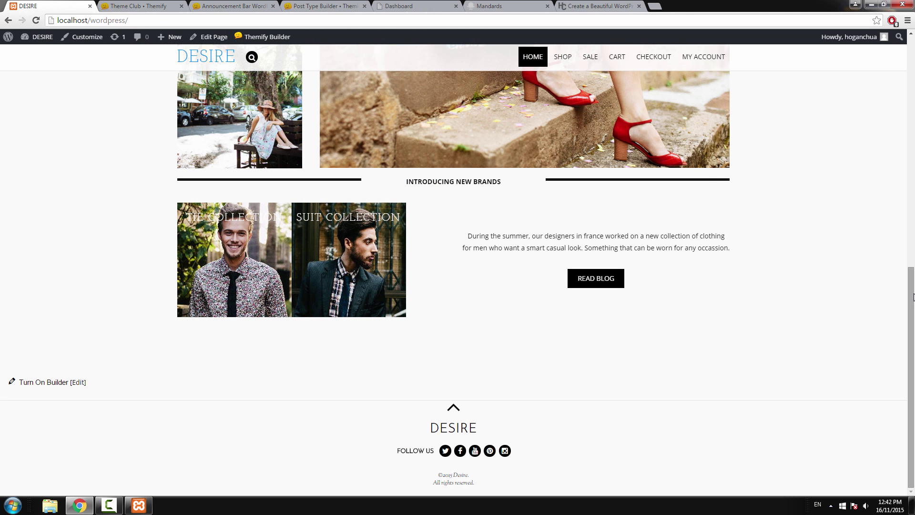
pyautogui.scroll(15, 86, 60)
pyautogui.moveTo(38, 37)
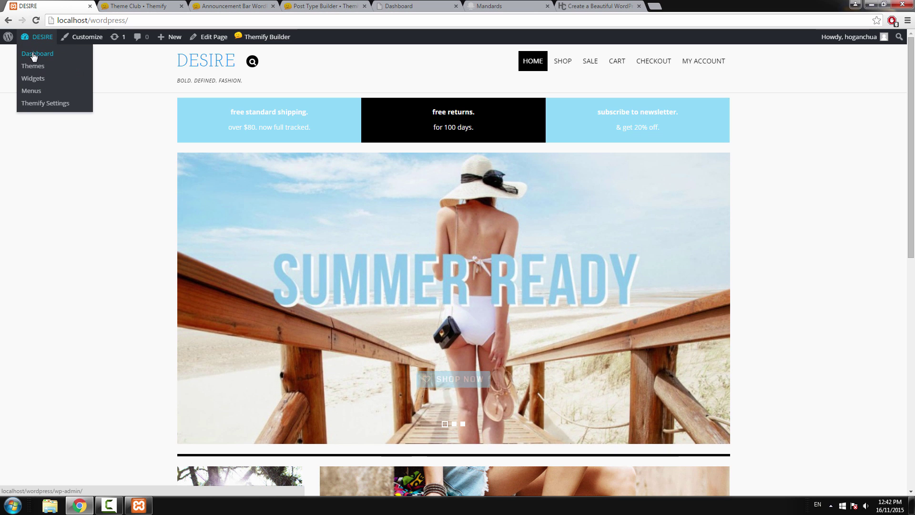
pyautogui.click(33, 54)
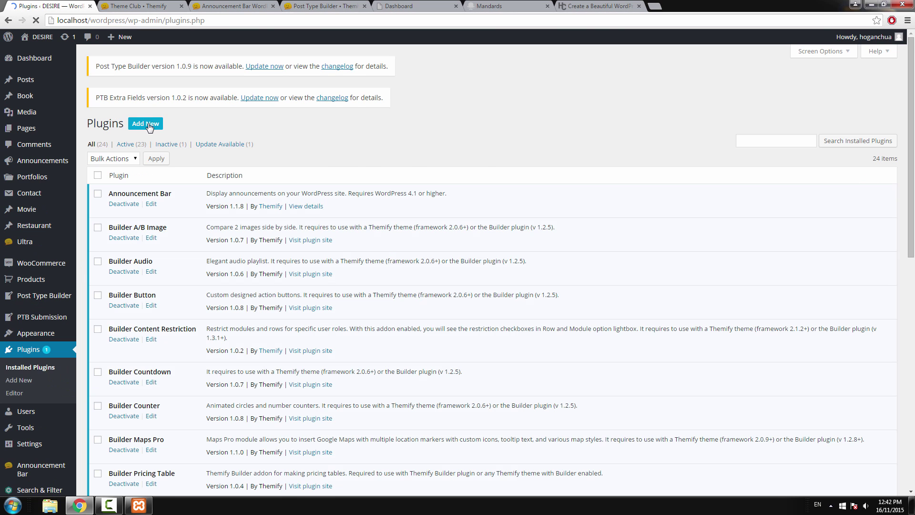
pyautogui.click(145, 125)
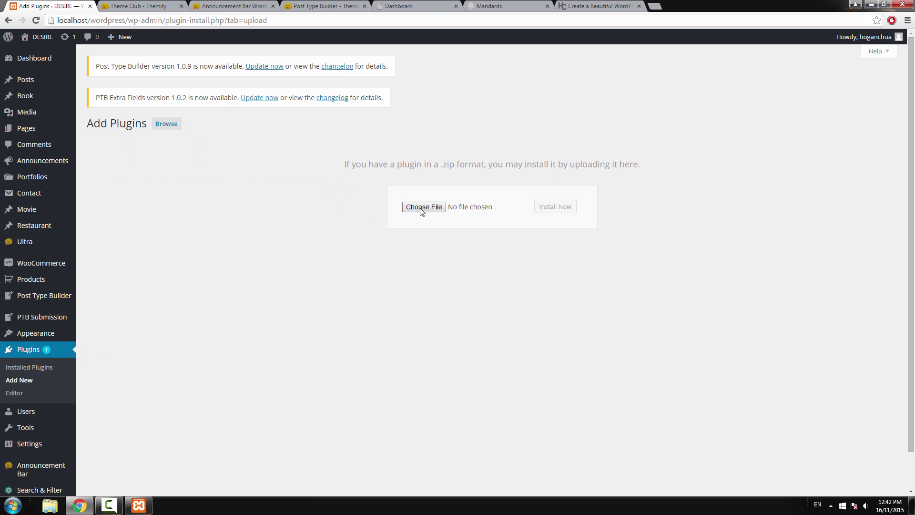
pyautogui.click(419, 208)
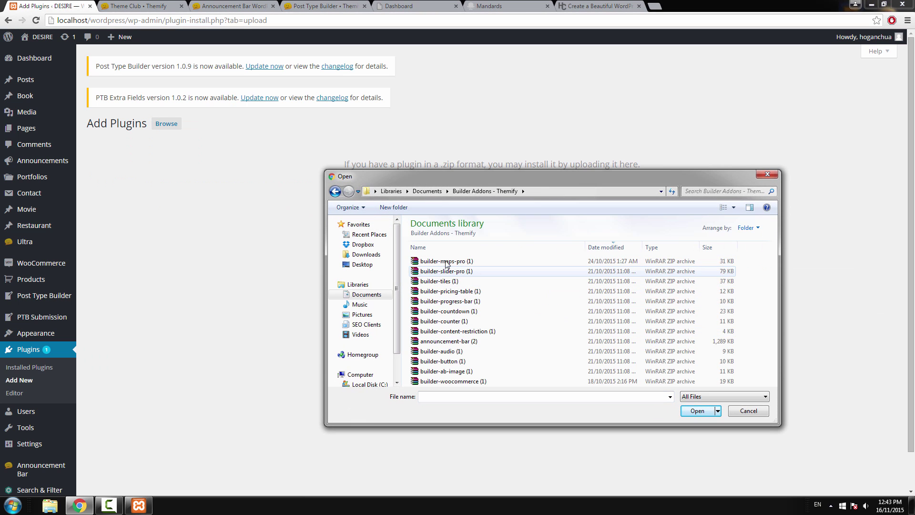
pyautogui.click(448, 282)
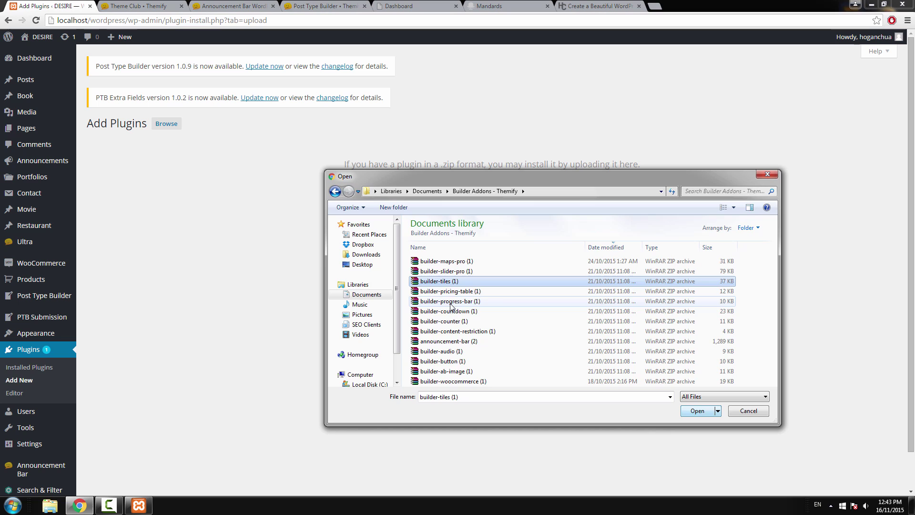
pyautogui.click(704, 413)
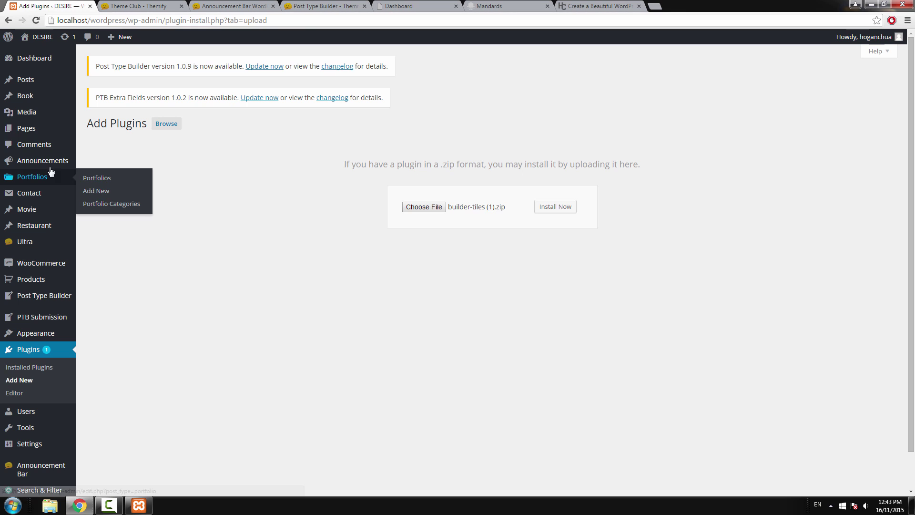
# Step: Turn on the Themify Builder front-end editor on the DESIRE home page
pyautogui.moveTo(33, 38)
pyautogui.click(47, 58)
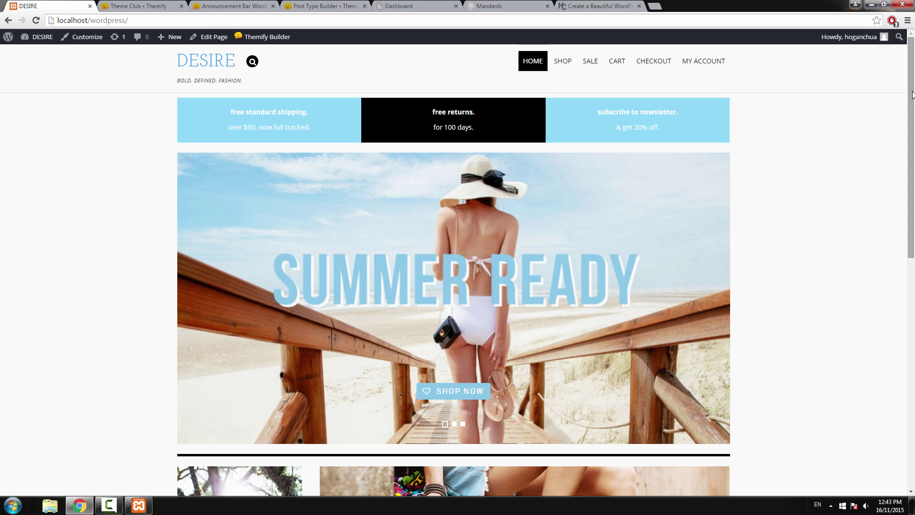
pyautogui.moveTo(912, 95); pyautogui.dragTo(820, 310)
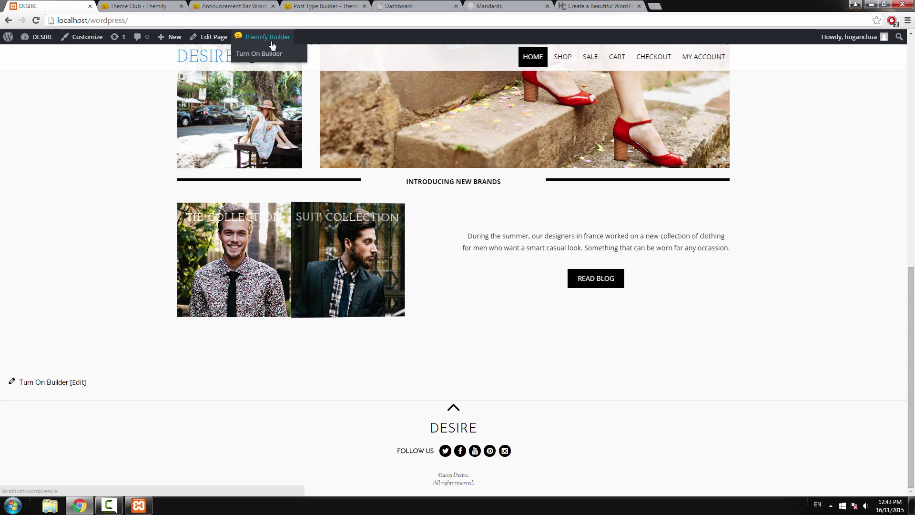
pyautogui.click(267, 52)
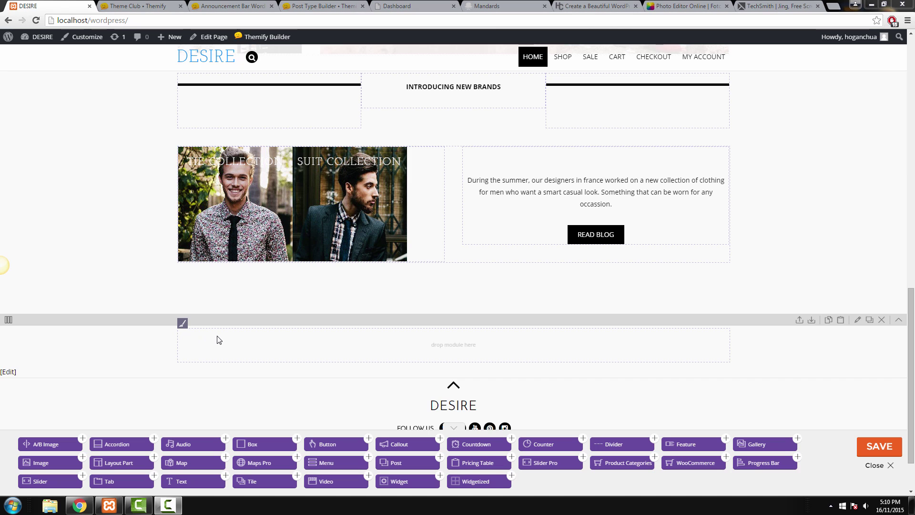
# Step: Add a black Tile module to the empty row below the Tie and Suit collection photos
pyautogui.moveTo(244, 481); pyautogui.dragTo(221, 370)
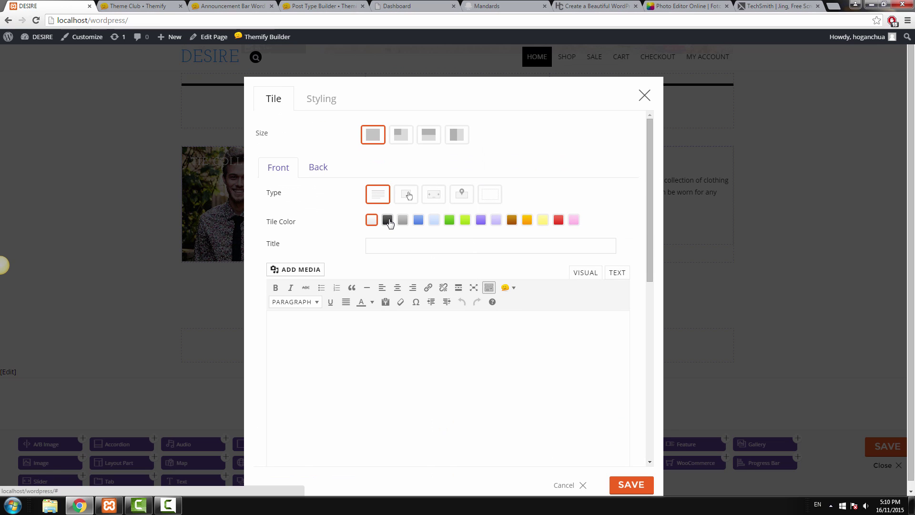
pyautogui.click(388, 220)
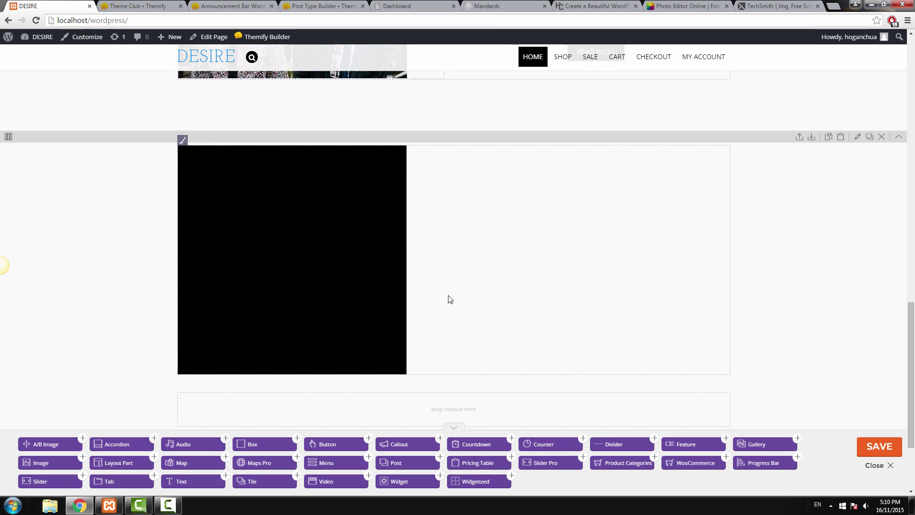
pyautogui.scroll(3, 116, 329)
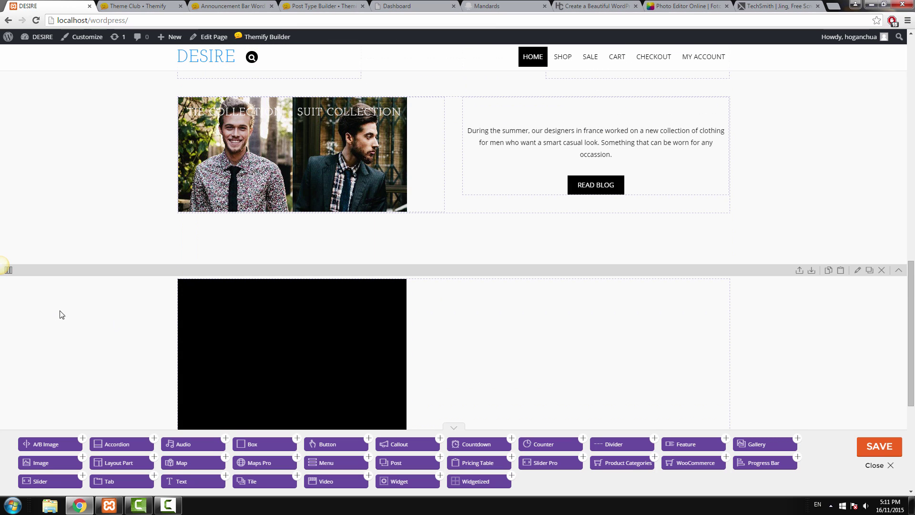
pyautogui.moveTo(8, 271)
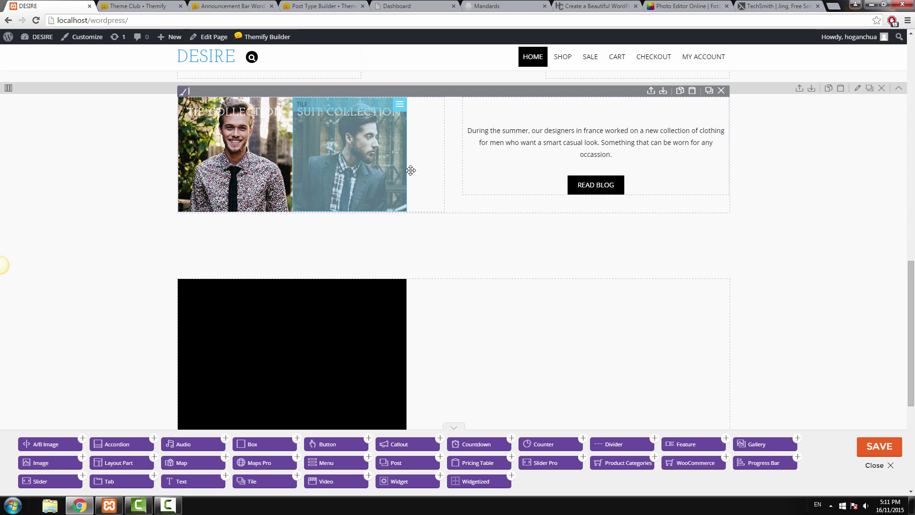
pyautogui.click(762, 6)
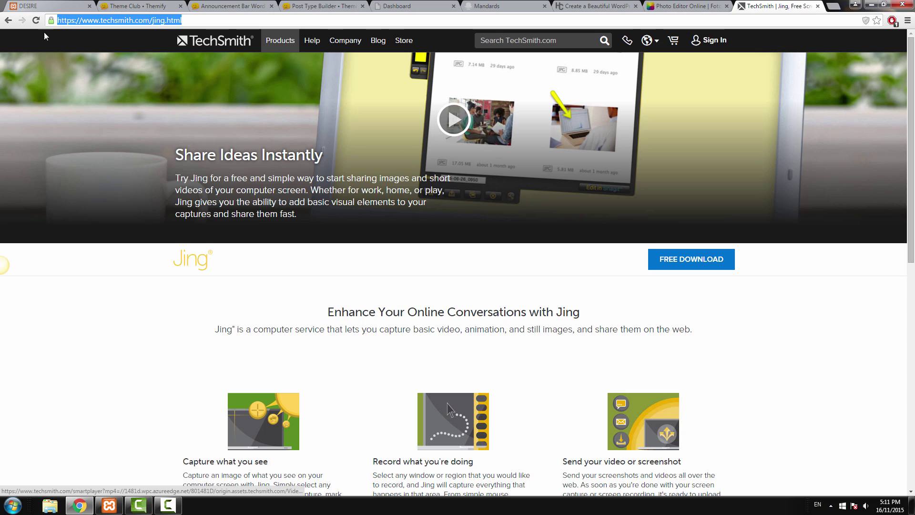
# Step: Measure the Tie Collection photo with Jing at 241 x 243, then cancel the capture
pyautogui.click(56, 10)
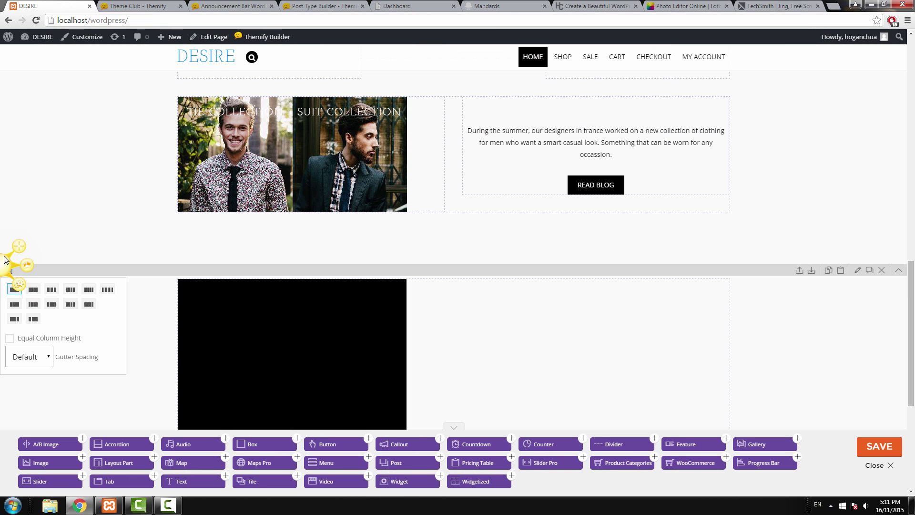
pyautogui.click(18, 247)
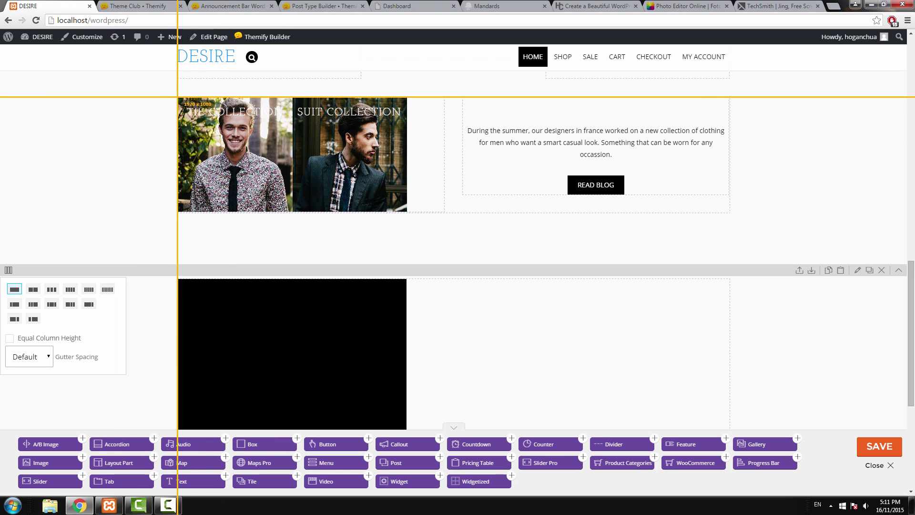
pyautogui.moveTo(178, 97); pyautogui.dragTo(292, 212)
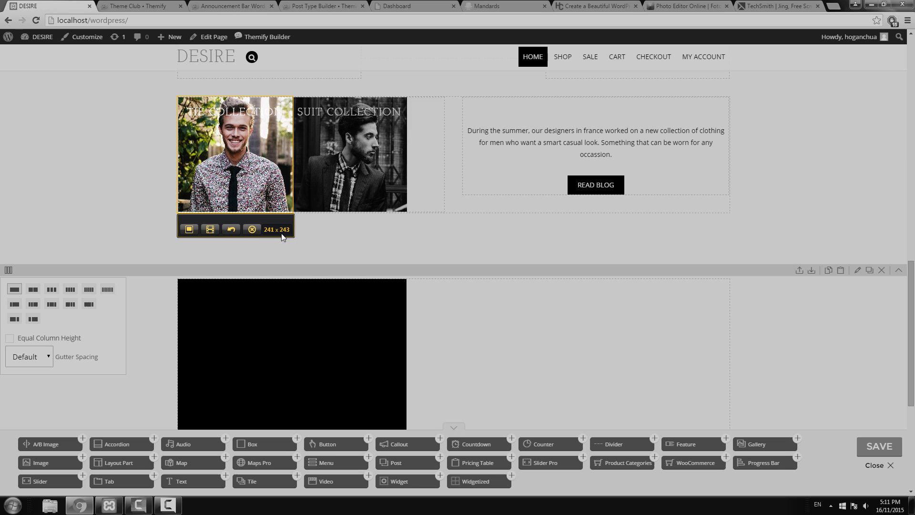
pyautogui.click(252, 230)
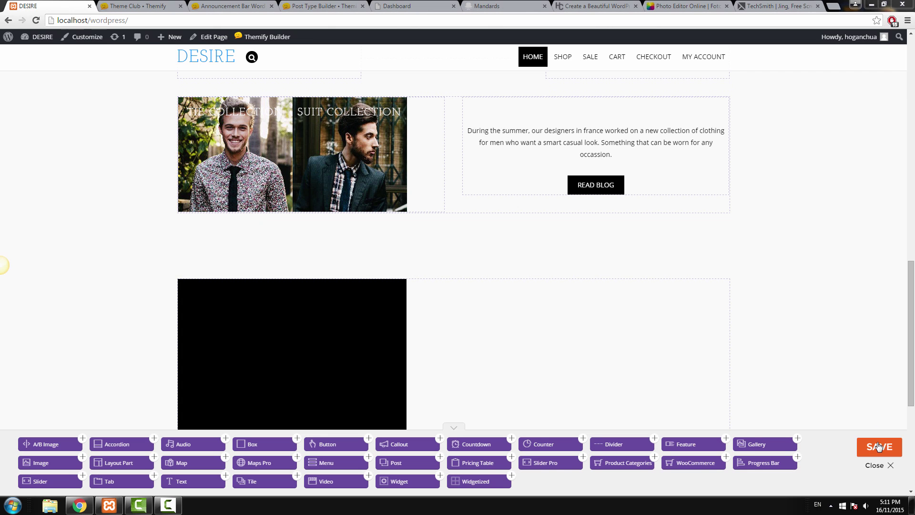
# Step: Open the Smiling at Camera photo in Fotor's photo editor
pyautogui.click(687, 5)
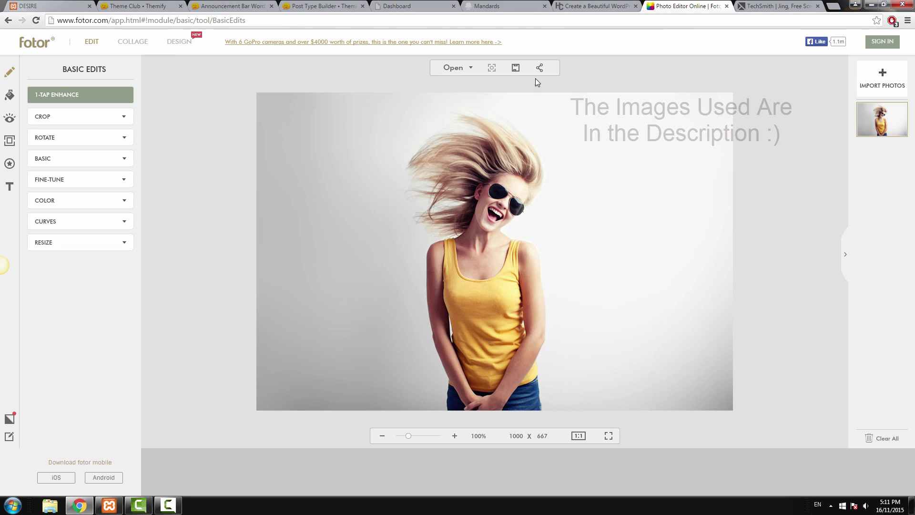
pyautogui.click(455, 68)
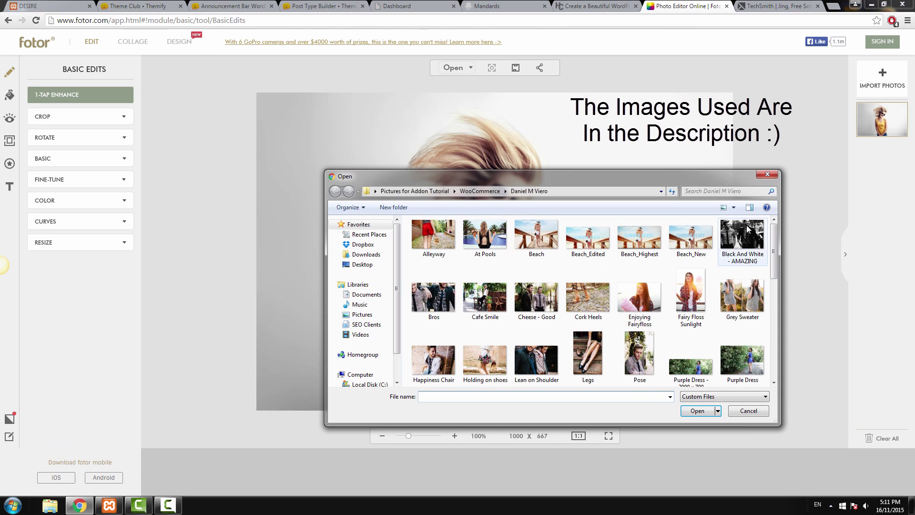
pyautogui.moveTo(772, 251); pyautogui.dragTo(764, 314)
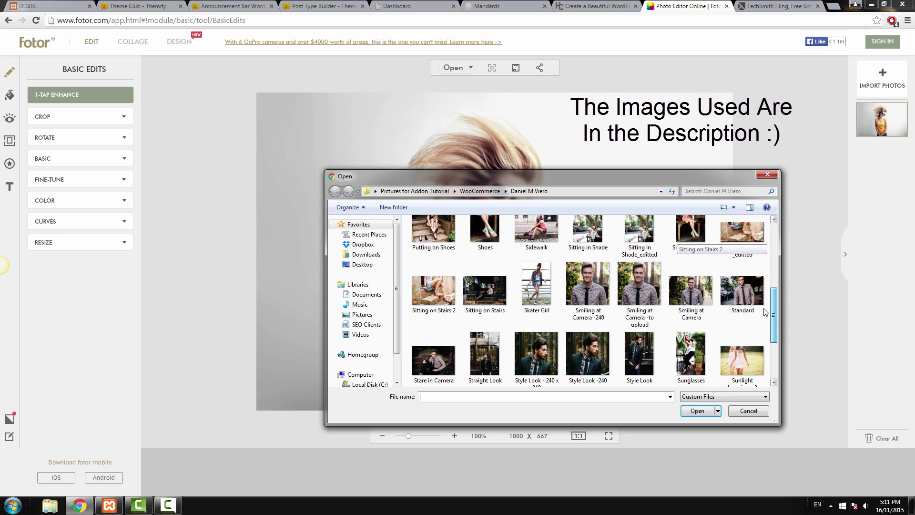
pyautogui.click(690, 299)
pyautogui.click(691, 409)
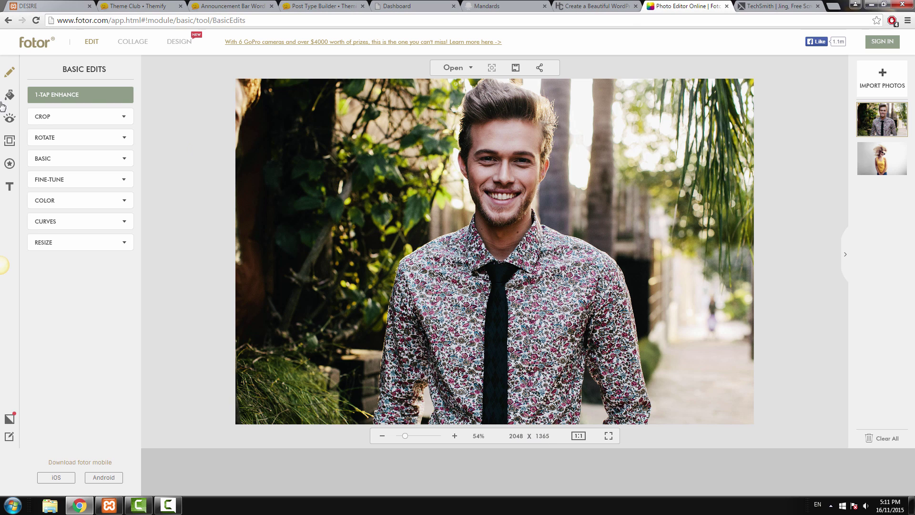
# Step: Set a 240 x 240 freeform crop and place it over the man's chest
pyautogui.click(98, 117)
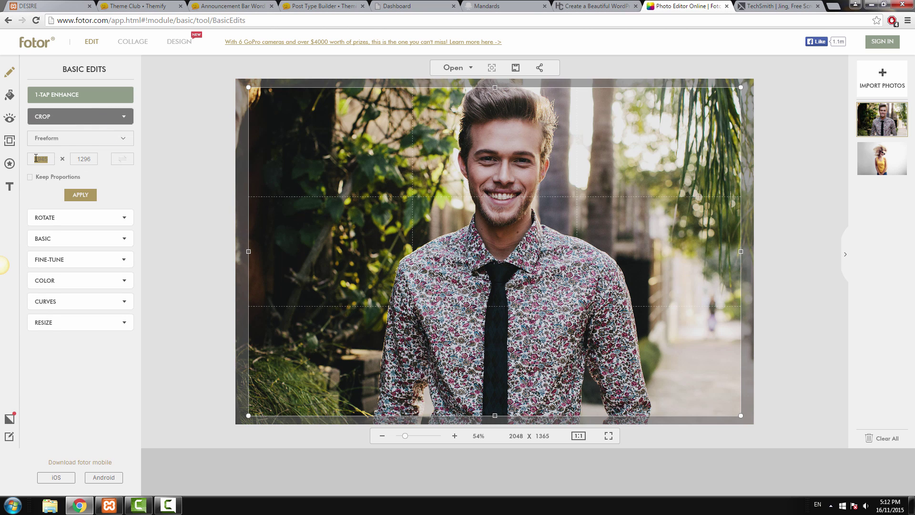
pyautogui.write('240')
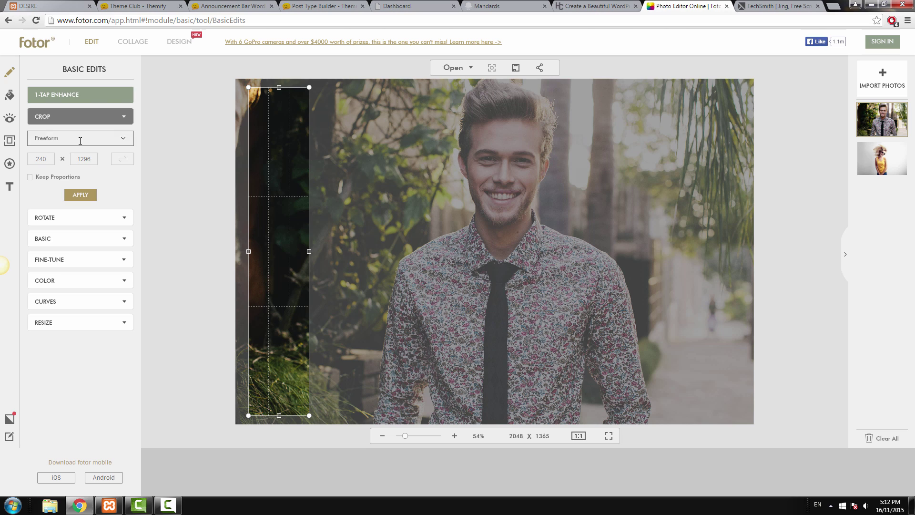
pyautogui.doubleClick(77, 159)
pyautogui.write('240')
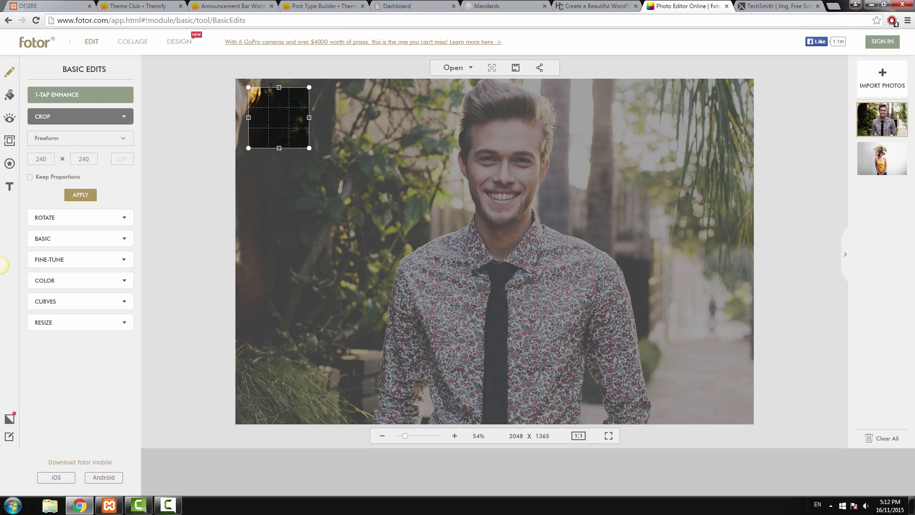
pyautogui.moveTo(278, 117); pyautogui.dragTo(528, 229)
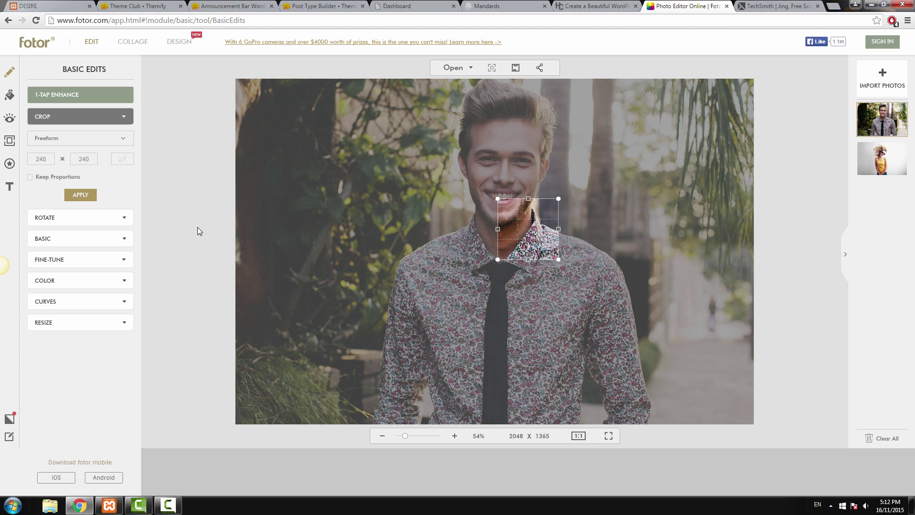
# Step: Resize the photo to 20% width and height using percentages, giving 409 x 273
pyautogui.click(123, 322)
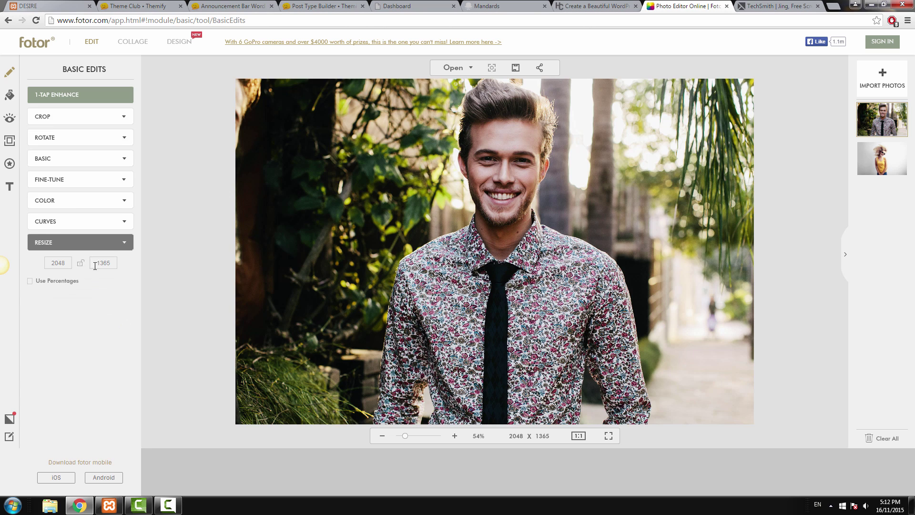
pyautogui.click(30, 282)
pyautogui.moveTo(65, 263); pyautogui.dragTo(48, 262)
pyautogui.write('20')
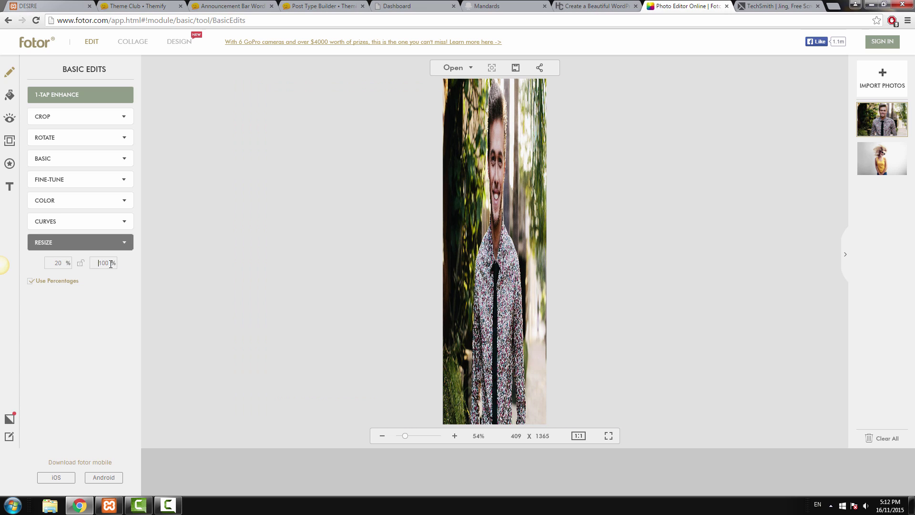
pyautogui.moveTo(110, 264); pyautogui.dragTo(114, 265)
pyautogui.write('20')
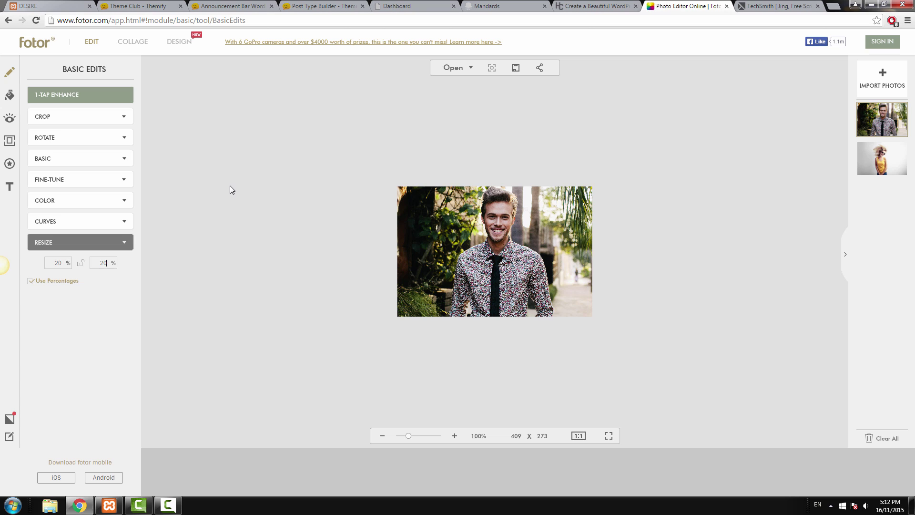
# Step: Crop the resized photo to a 240 x 240 square centred on the man and apply it
pyautogui.click(122, 117)
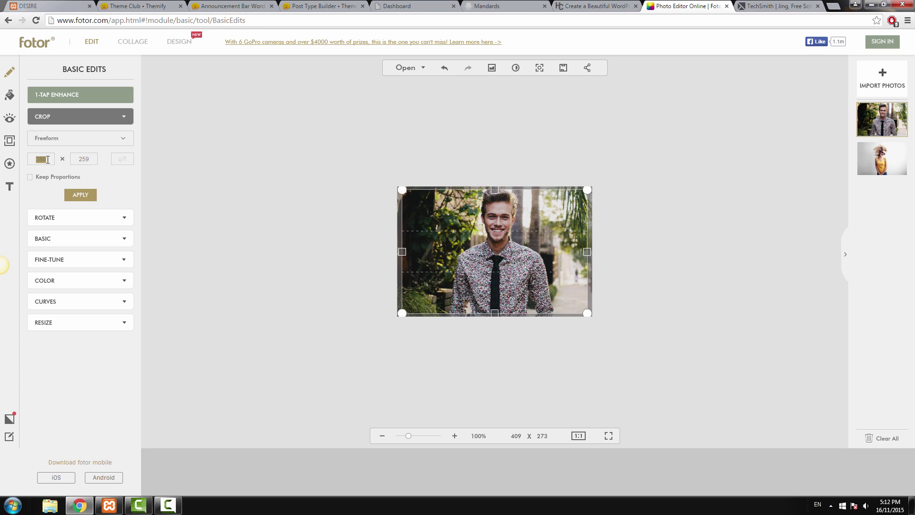
pyautogui.write('240')
pyautogui.doubleClick(84, 159)
pyautogui.press('BackSpace')
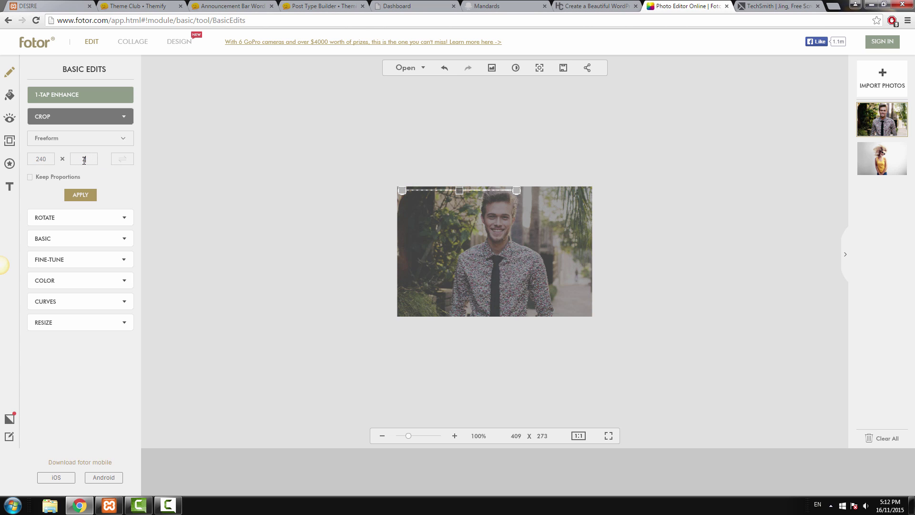
pyautogui.write('240')
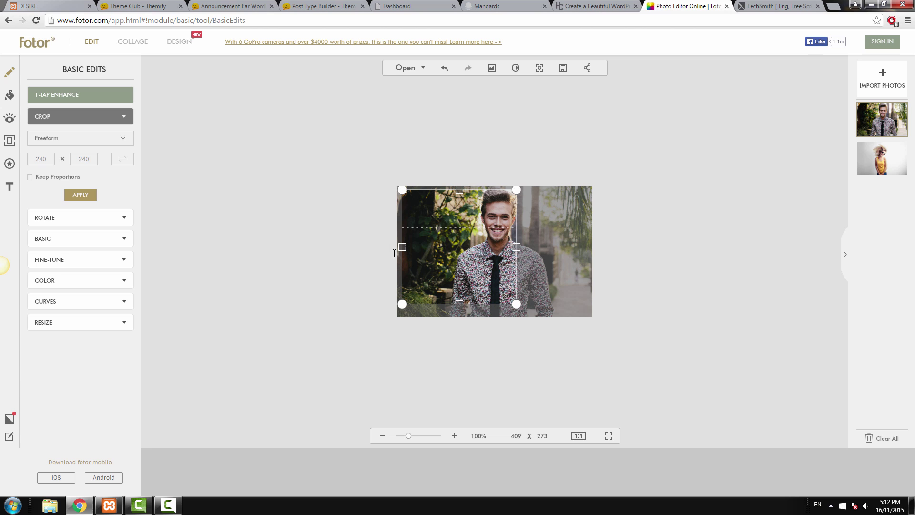
pyautogui.moveTo(462, 243); pyautogui.dragTo(503, 228)
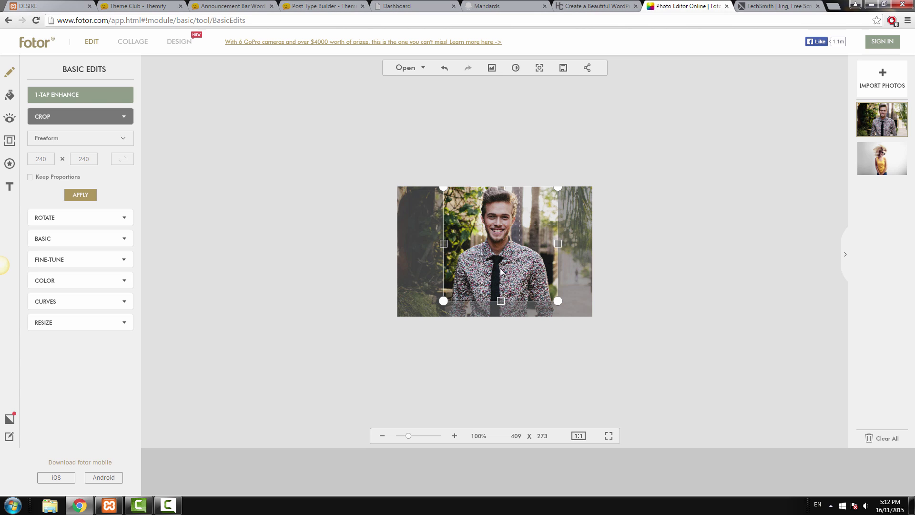
pyautogui.click(77, 196)
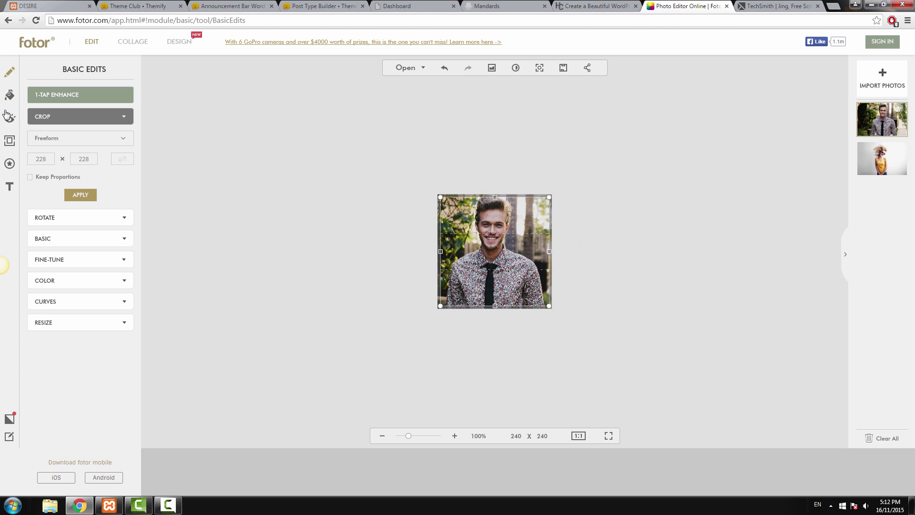
# Step: Change the photo's save quality from High to Normal
pyautogui.click(9, 94)
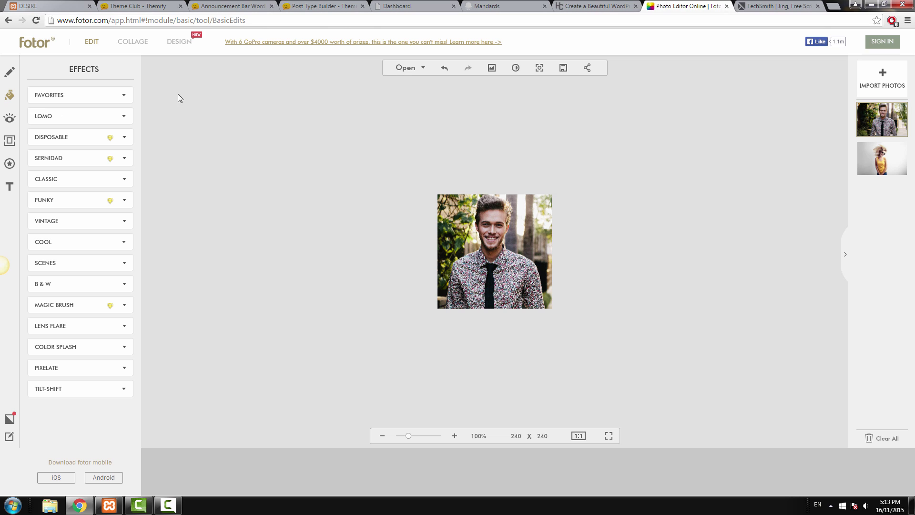
pyautogui.click(9, 71)
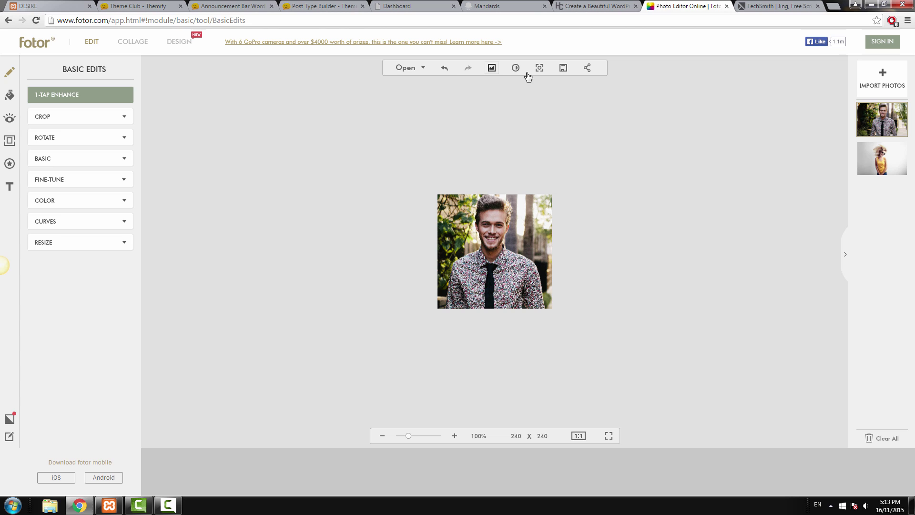
pyautogui.click(563, 68)
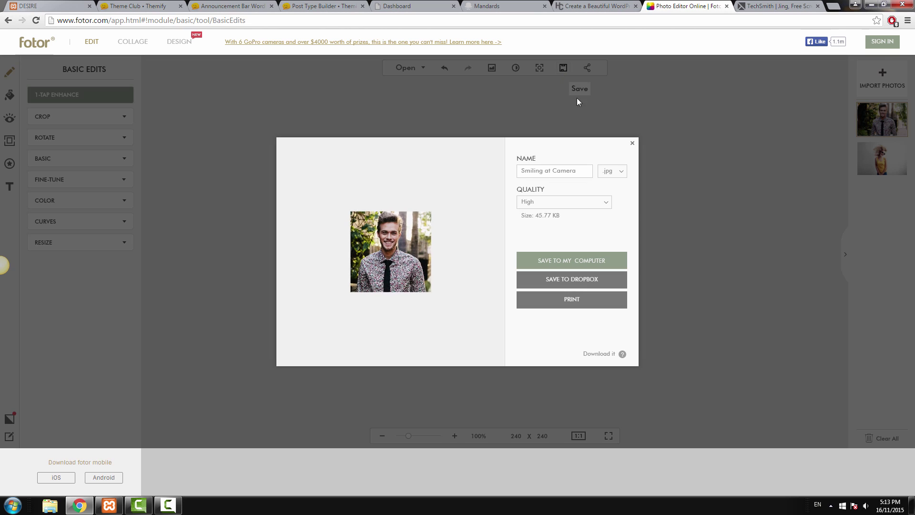
pyautogui.click(606, 202)
pyautogui.click(584, 215)
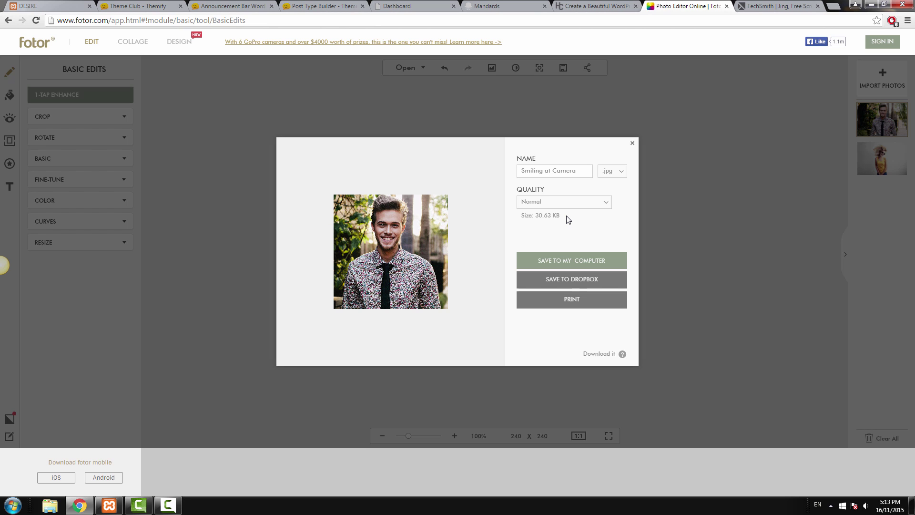
# Step: Start saving the photo to the computer, then cancel the Save As dialog
pyautogui.click(570, 261)
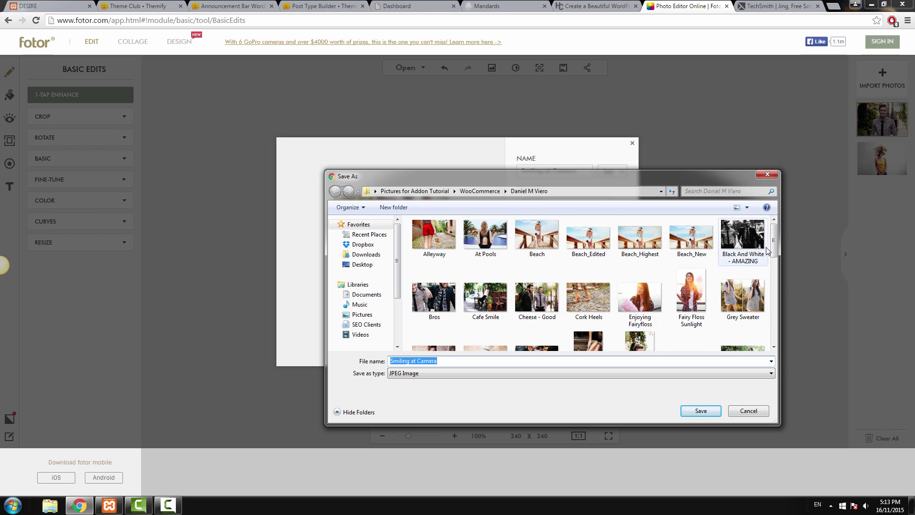
pyautogui.scroll(-5, 725, 329)
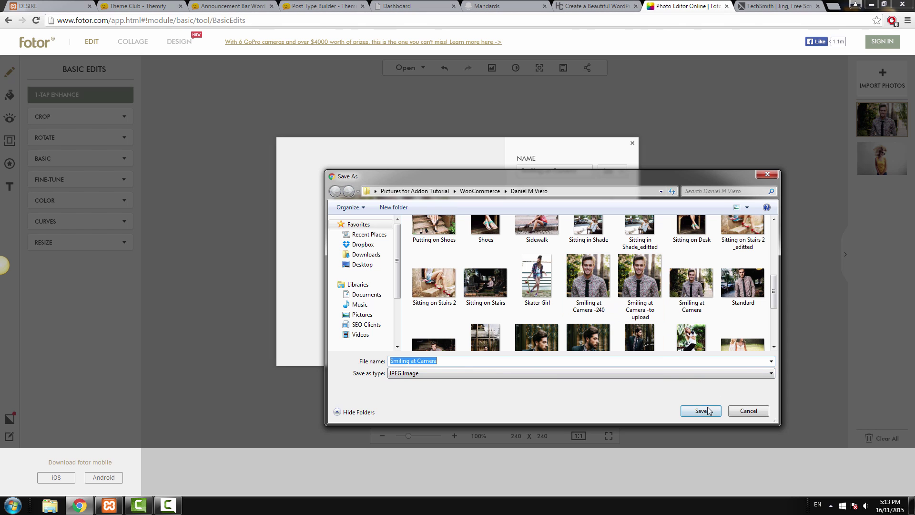
pyautogui.click(747, 412)
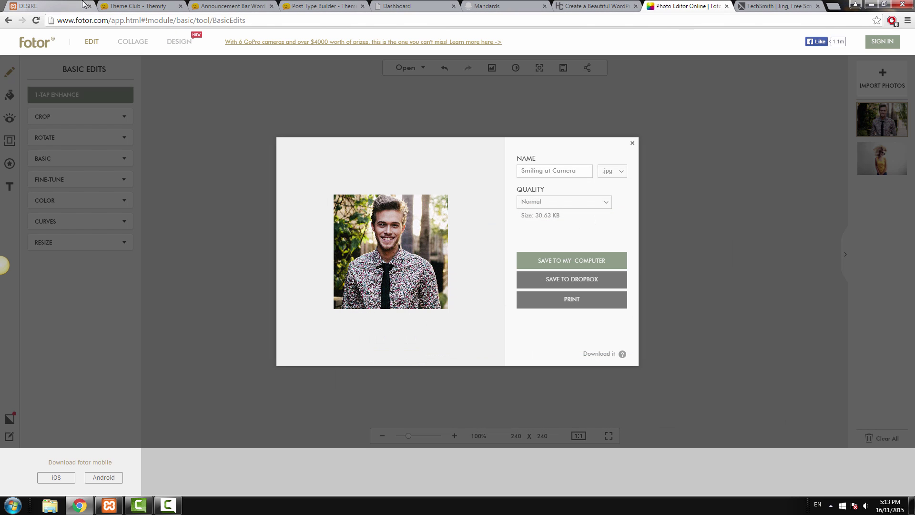
# Step: Back on the DESIRE page, open the black tile's settings and switch its size to Square Small
pyautogui.click(78, 6)
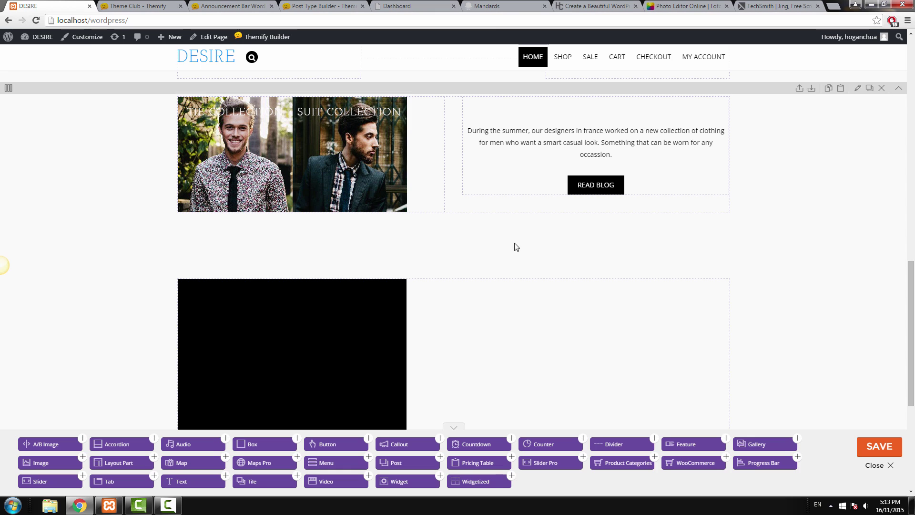
pyautogui.doubleClick(324, 251)
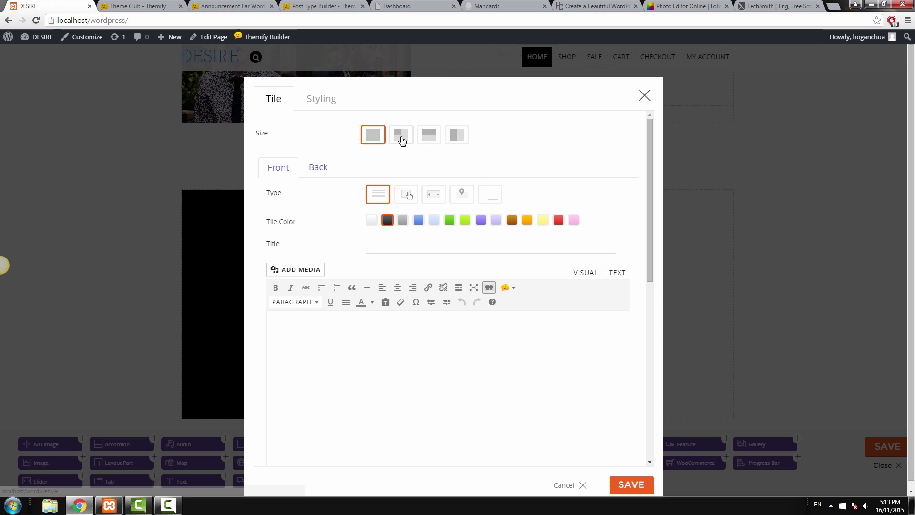
pyautogui.click(399, 137)
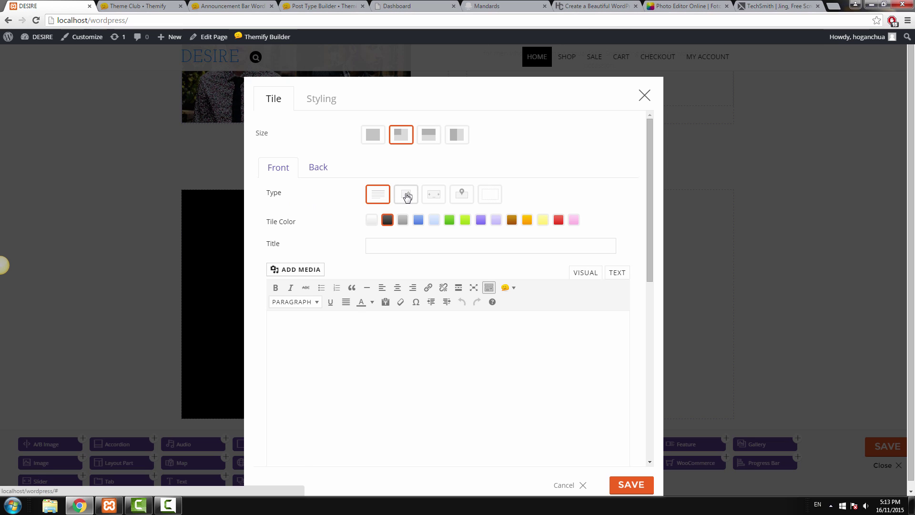
# Step: Choose the second front Type and give the tile the title 'Tie Collection'
pyautogui.click(406, 195)
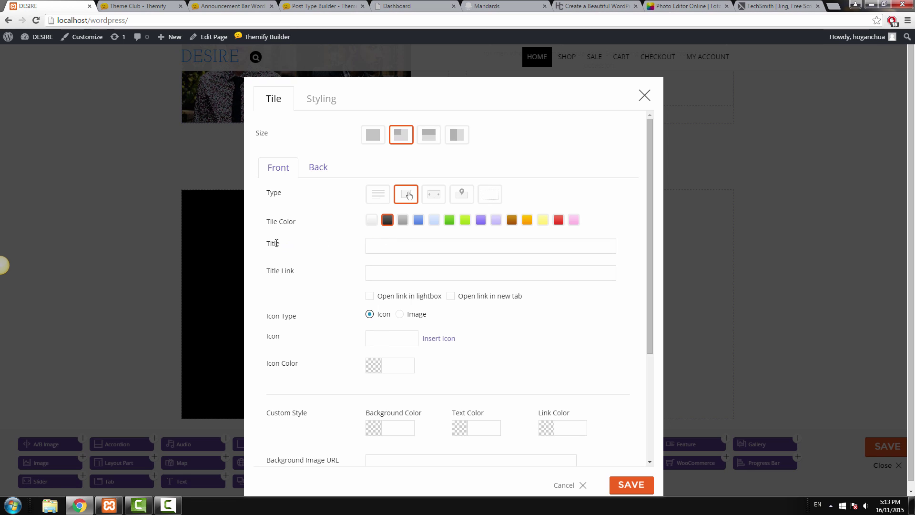
pyautogui.click(380, 250)
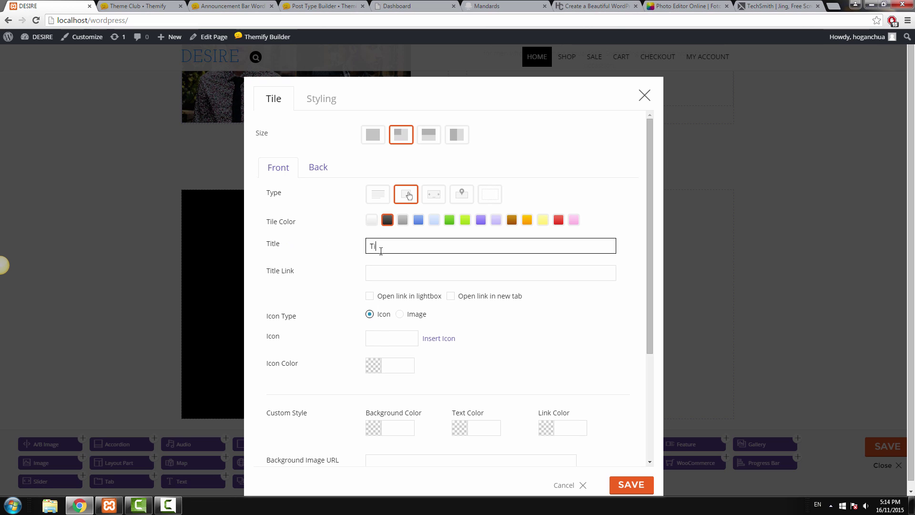
pyautogui.write('Tie Collection')
pyautogui.click(395, 268)
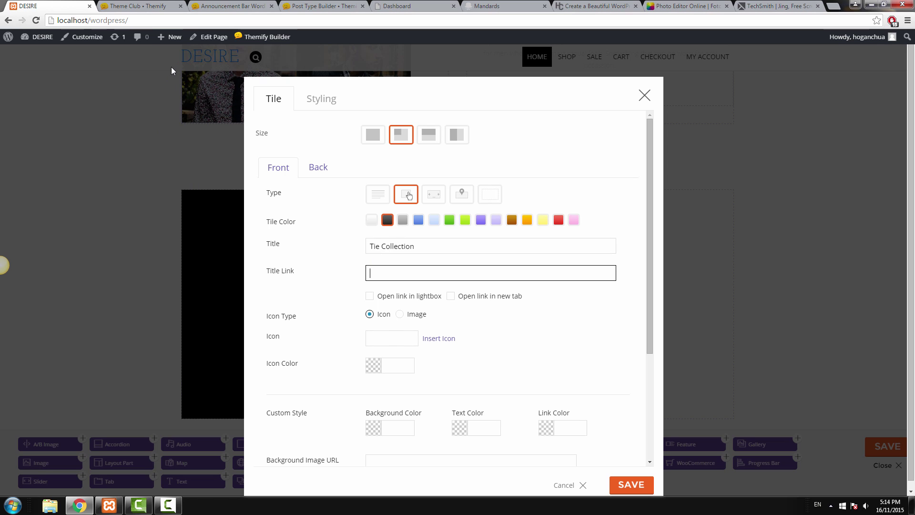
pyautogui.click(84, 20)
pyautogui.rightClick(84, 21)
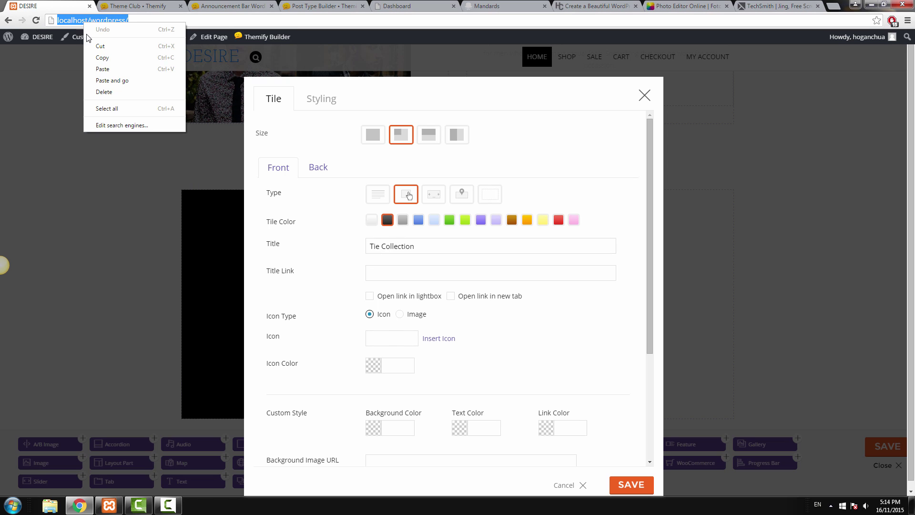
pyautogui.click(92, 58)
pyautogui.click(384, 270)
pyautogui.rightClick(384, 270)
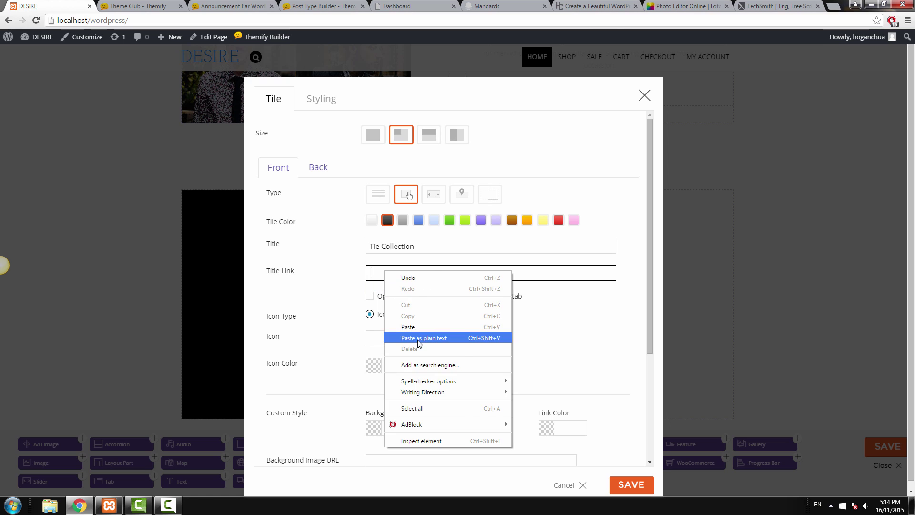
pyautogui.click(419, 338)
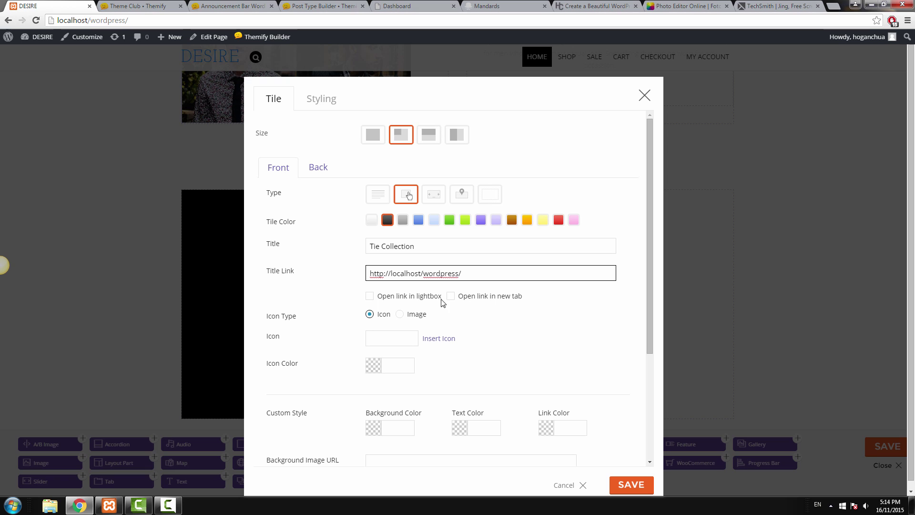
pyautogui.scroll(-3, 482, 300)
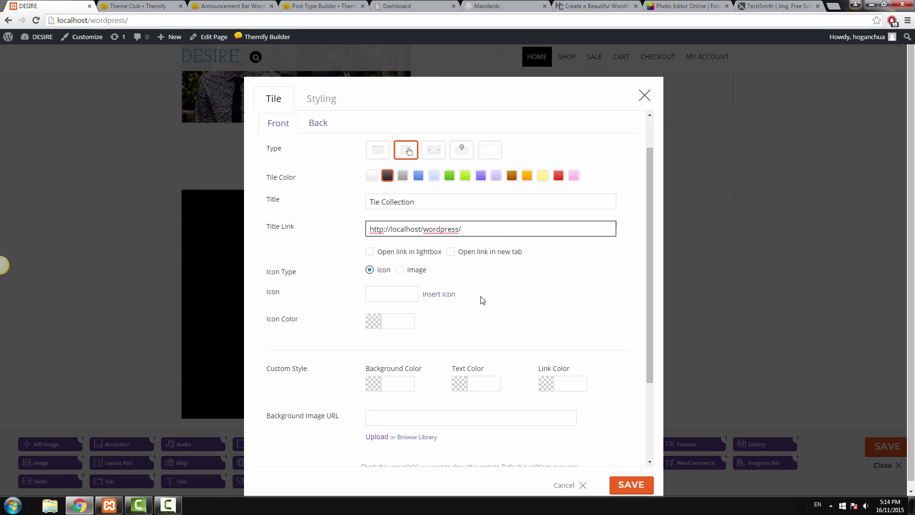
# Step: Compare the hoganchua.com example flip tiles with the tile settings on the DESIRE tab
pyautogui.scroll(1, 347, 238)
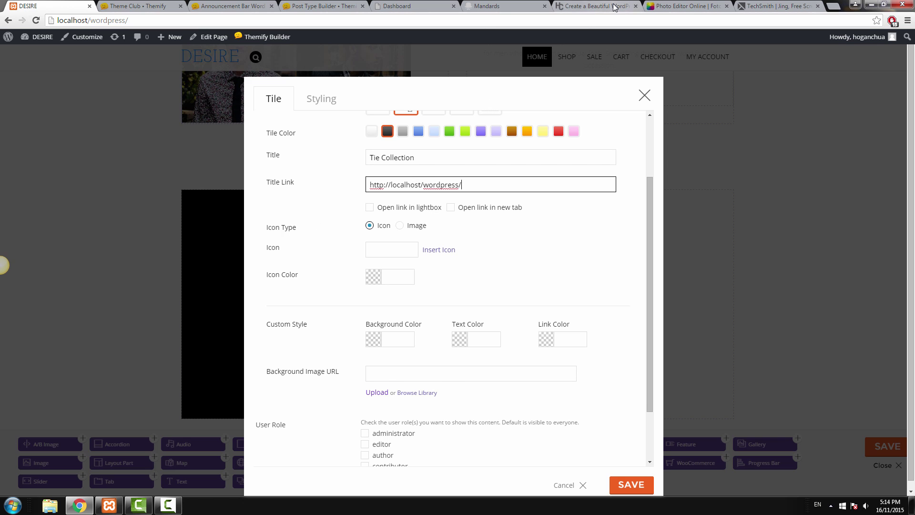
pyautogui.click(598, 6)
pyautogui.scroll(-2, 298, 351)
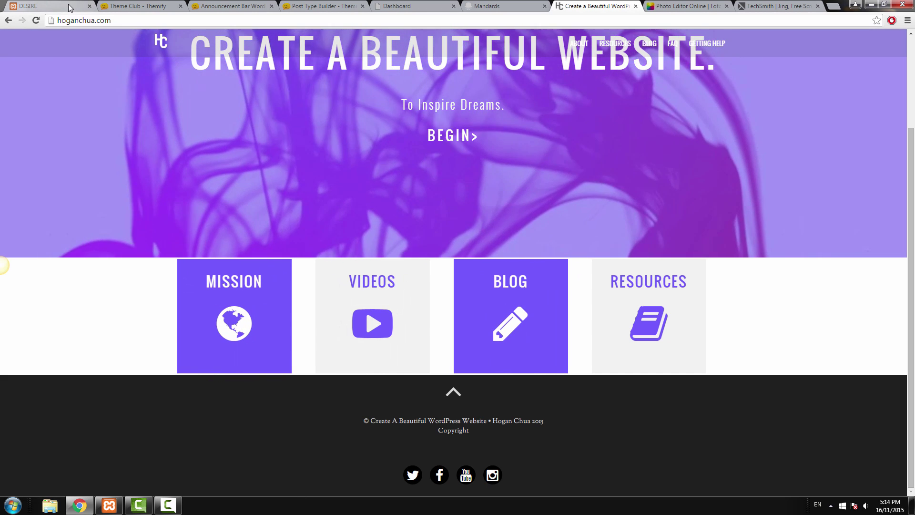
pyautogui.click(76, 7)
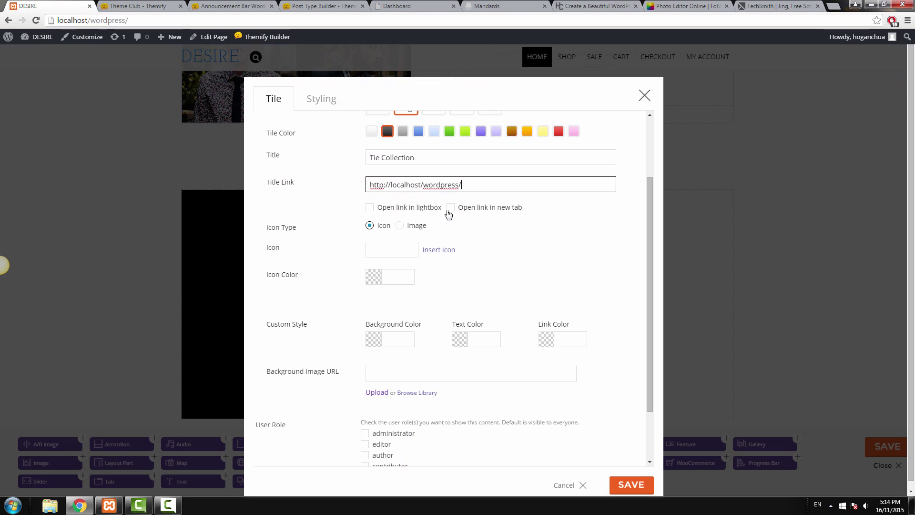
pyautogui.click(591, 6)
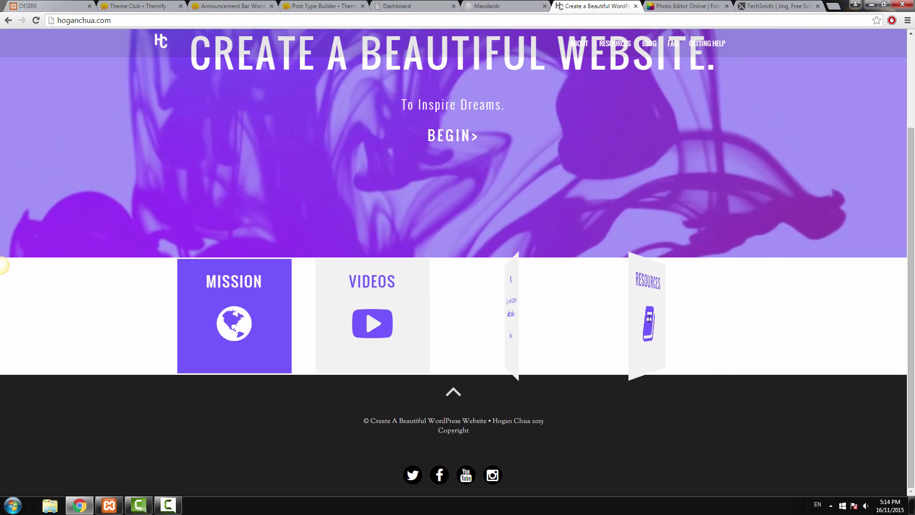
pyautogui.click(59, 4)
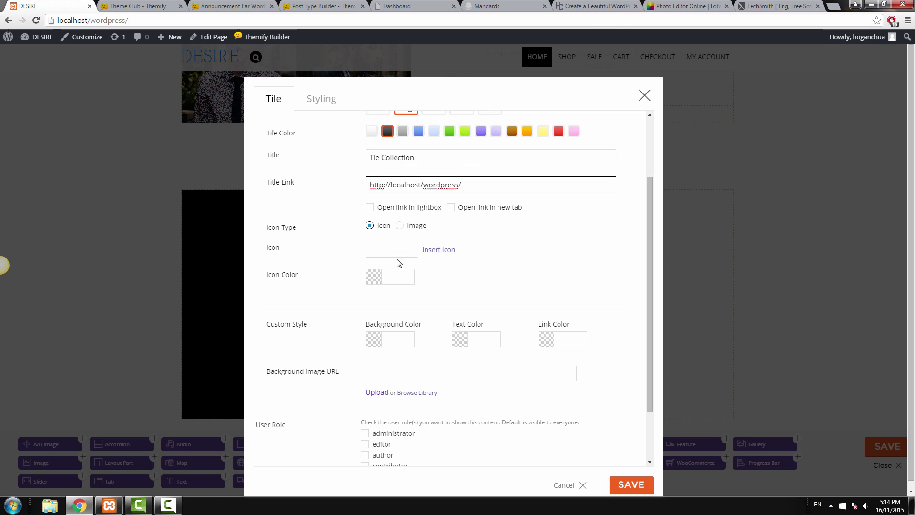
# Step: Keep the front as an icon type and make the tile, text and link colours white
pyautogui.click(399, 225)
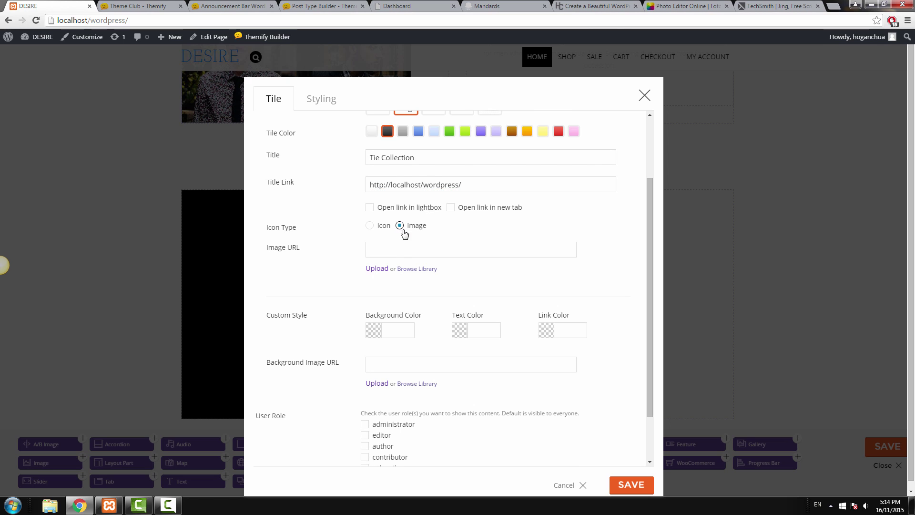
pyautogui.click(370, 226)
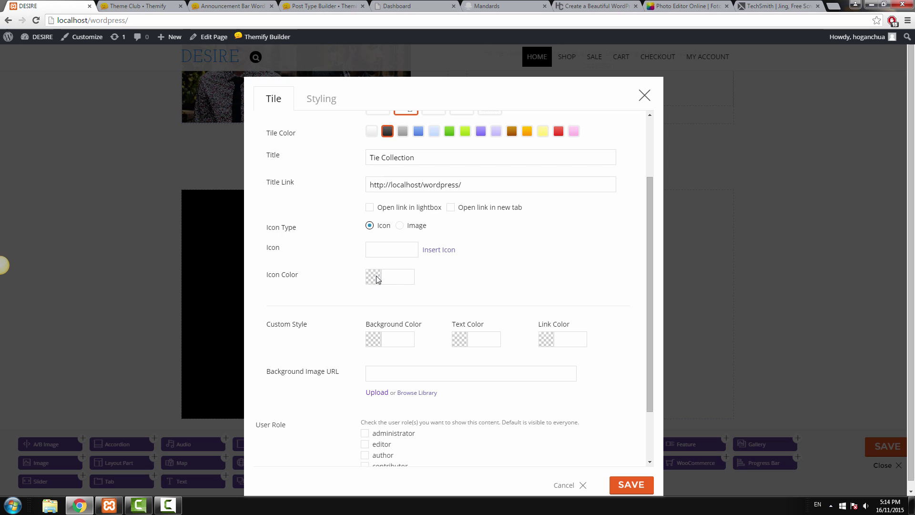
pyautogui.moveTo(648, 229); pyautogui.dragTo(644, 178)
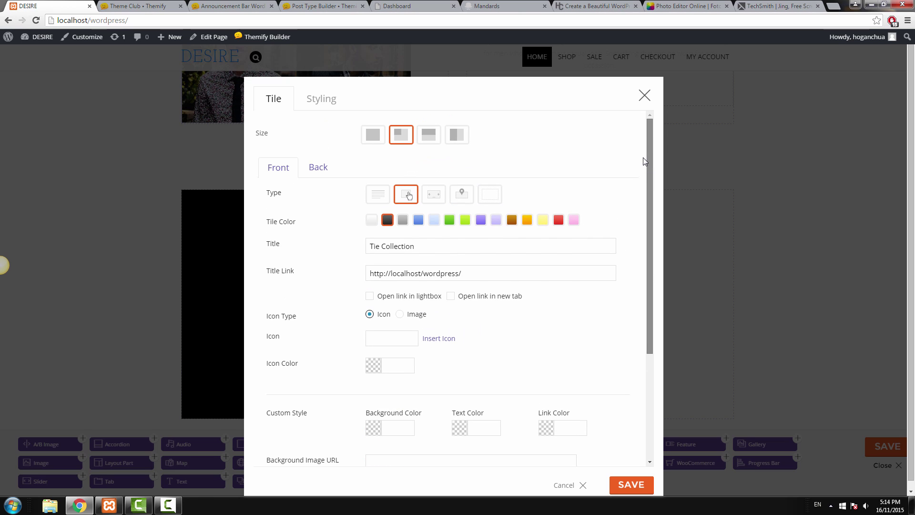
pyautogui.scroll(-1, 614, 192)
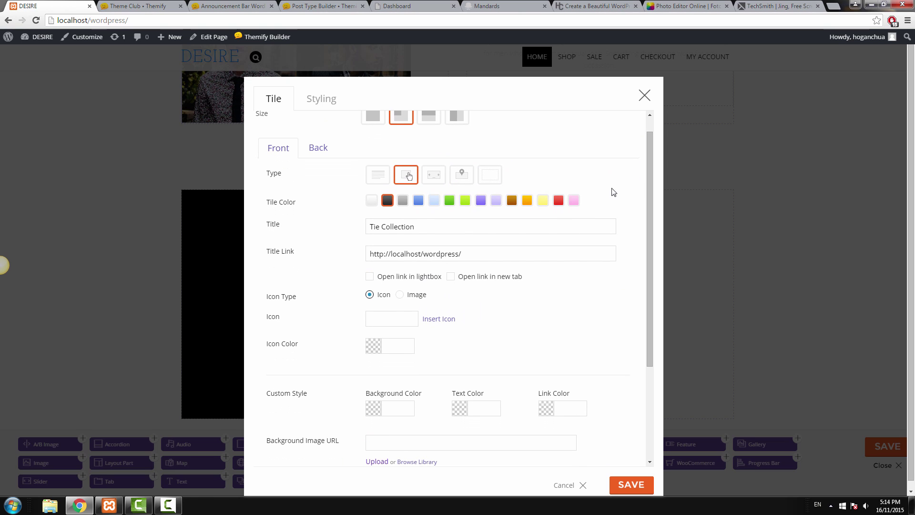
pyautogui.click(371, 201)
pyautogui.moveTo(651, 208); pyautogui.dragTo(651, 286)
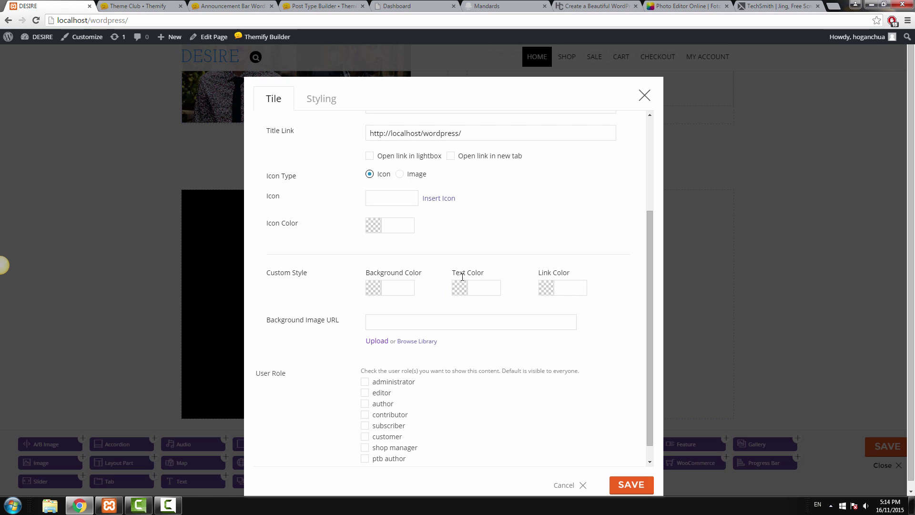
pyautogui.click(458, 291)
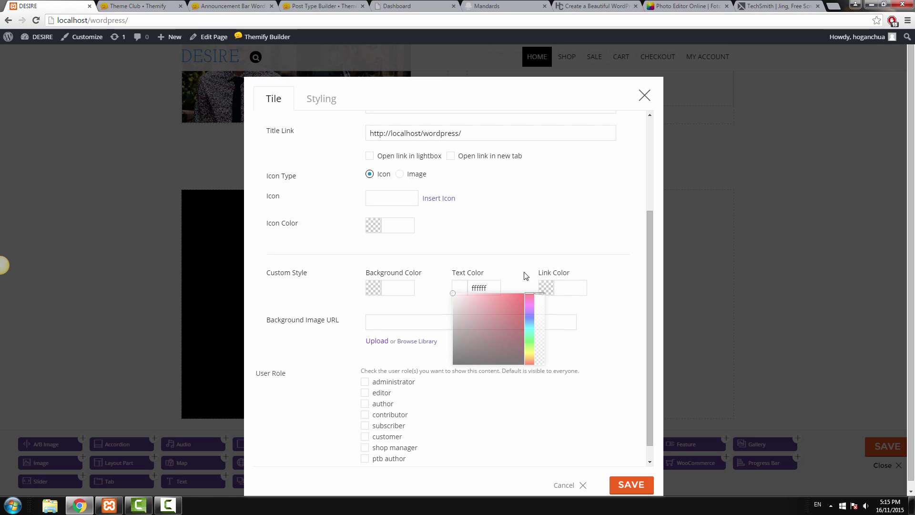
pyautogui.click(548, 290)
pyautogui.click(512, 259)
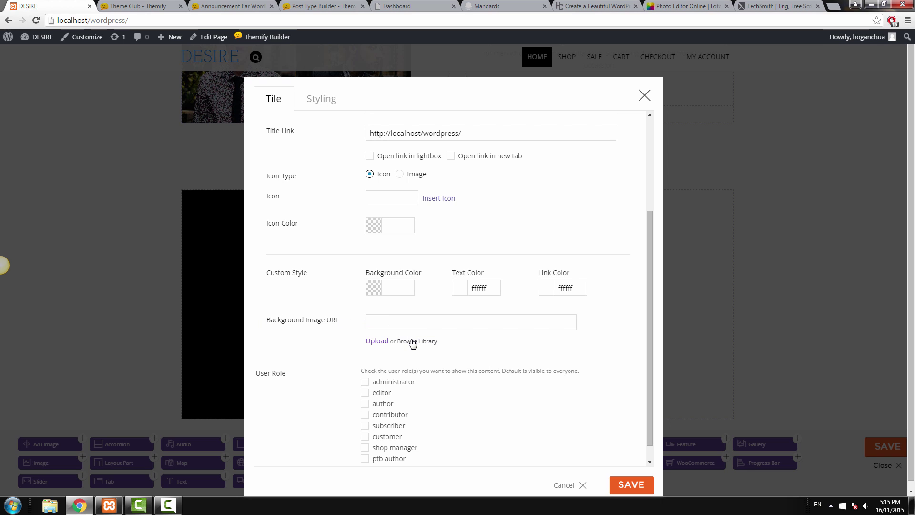
# Step: Set the Smiling at Camera photo as the front background image and save the tile
pyautogui.click(345, 313)
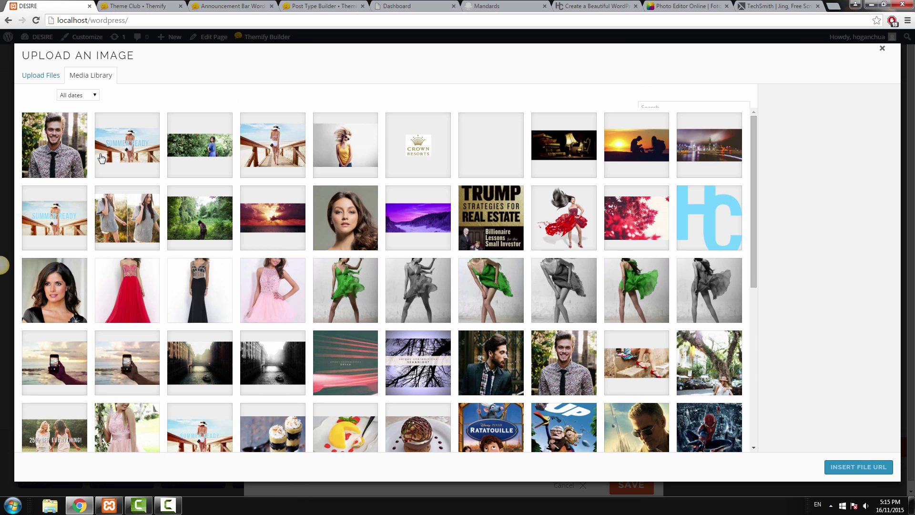
pyautogui.click(59, 155)
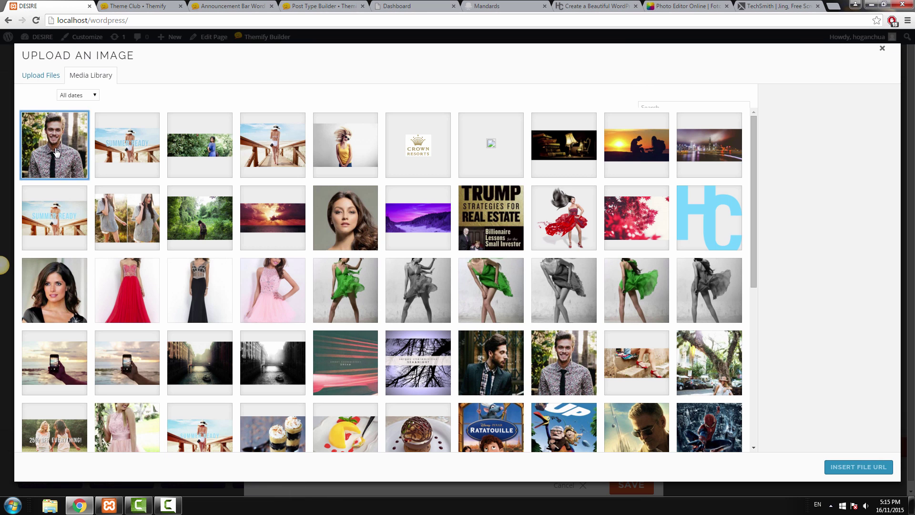
pyautogui.click(60, 79)
pyautogui.click(90, 76)
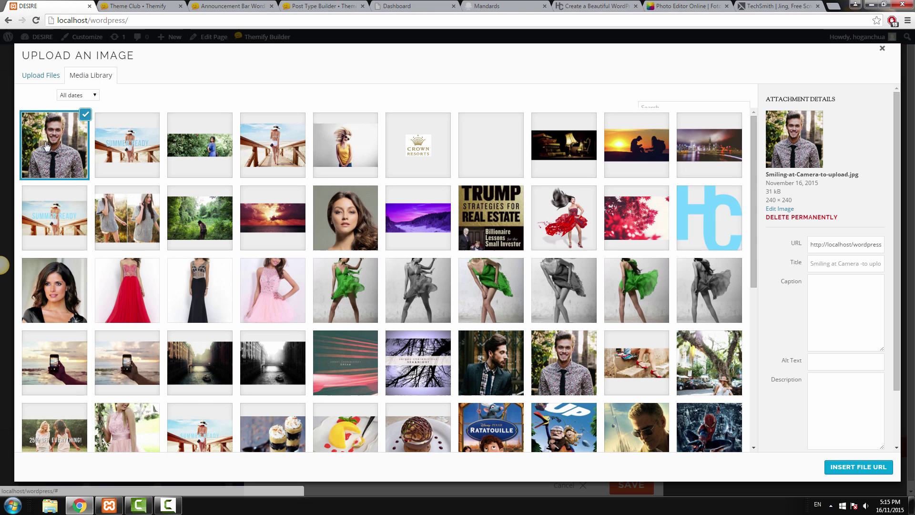
pyautogui.click(859, 467)
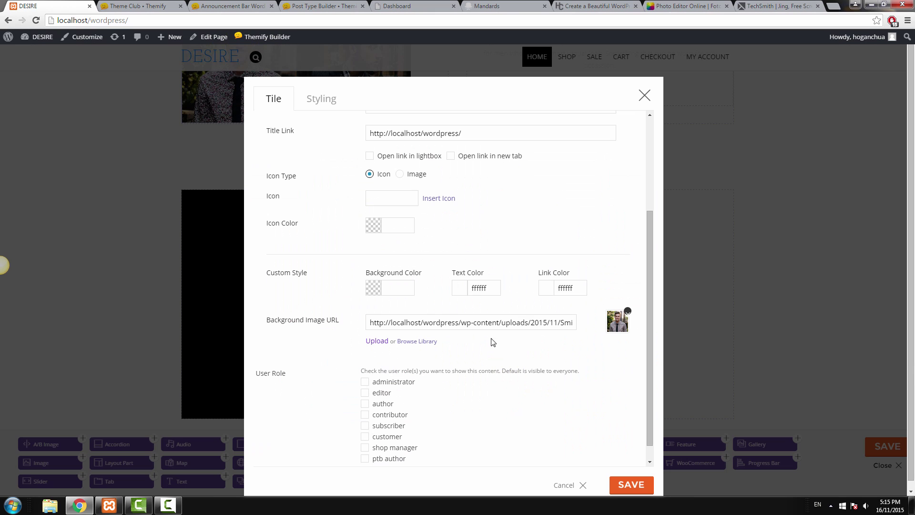
pyautogui.scroll(-1, 656, 329)
pyautogui.scroll(2, 639, 204)
pyautogui.scroll(1, 654, 272)
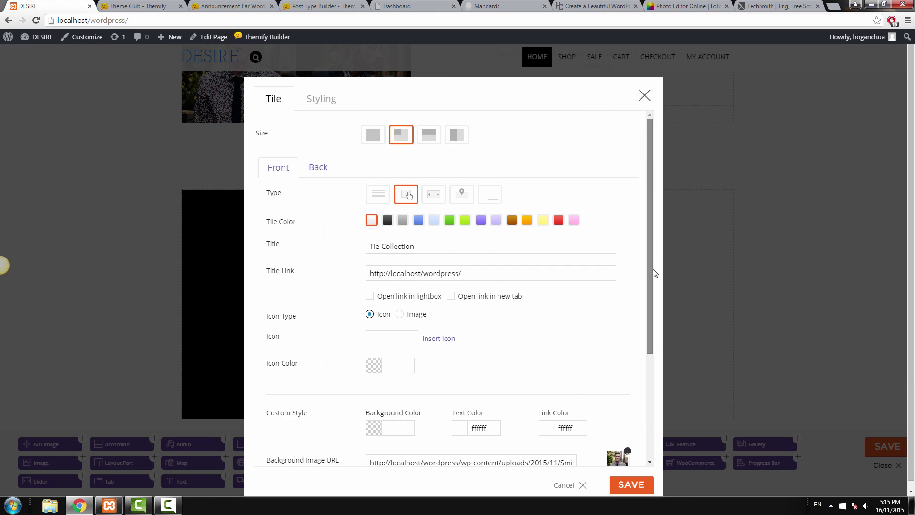
pyautogui.scroll(-3, 653, 292)
pyautogui.scroll(3, 652, 289)
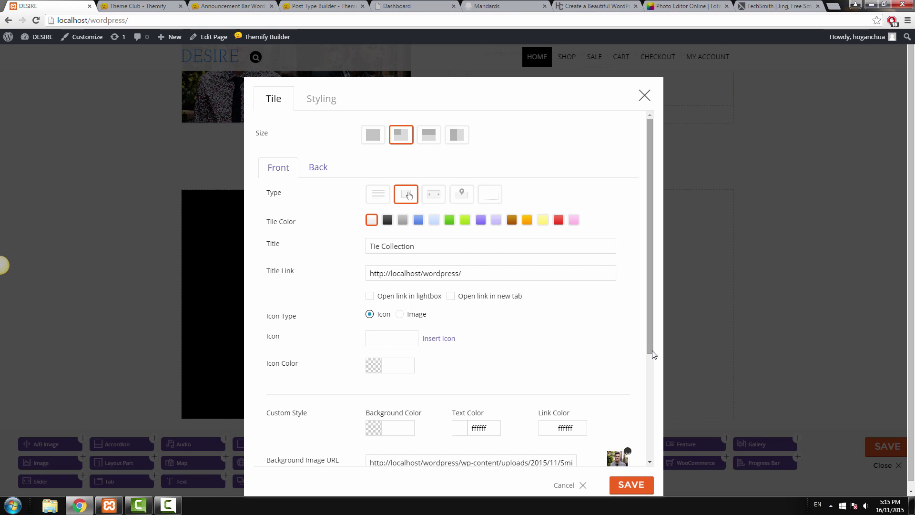
pyautogui.moveTo(651, 355); pyautogui.dragTo(662, 444)
pyautogui.scroll(-1, 662, 444)
pyautogui.click(634, 485)
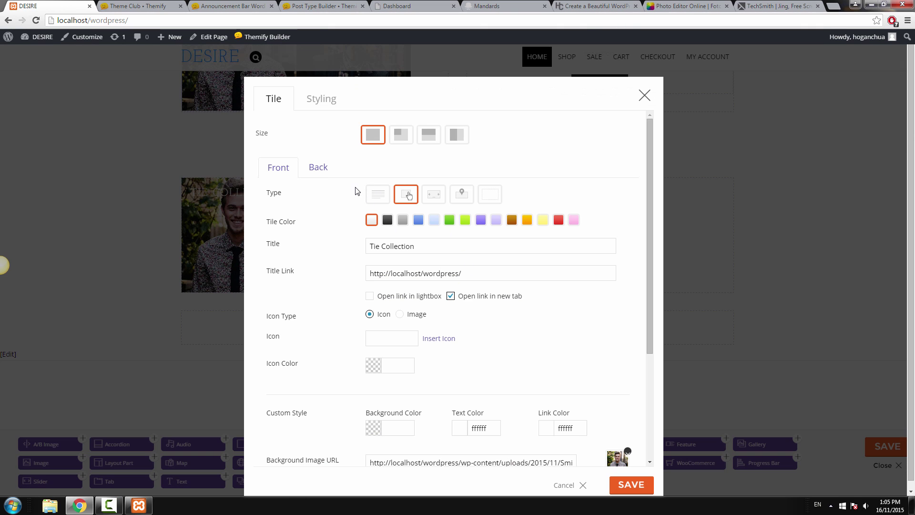
# Step: On the tile's Back side, choose the second size and a black Tile Color
pyautogui.click(317, 168)
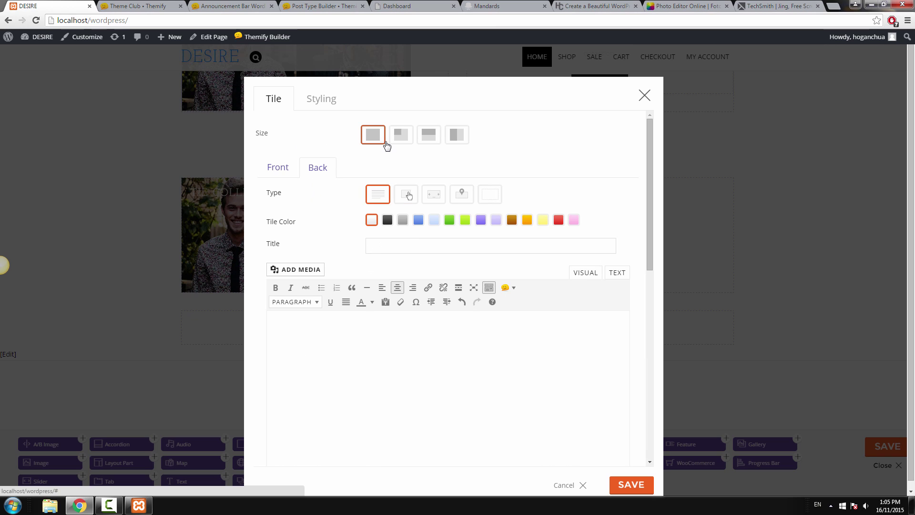
pyautogui.click(403, 139)
pyautogui.click(390, 227)
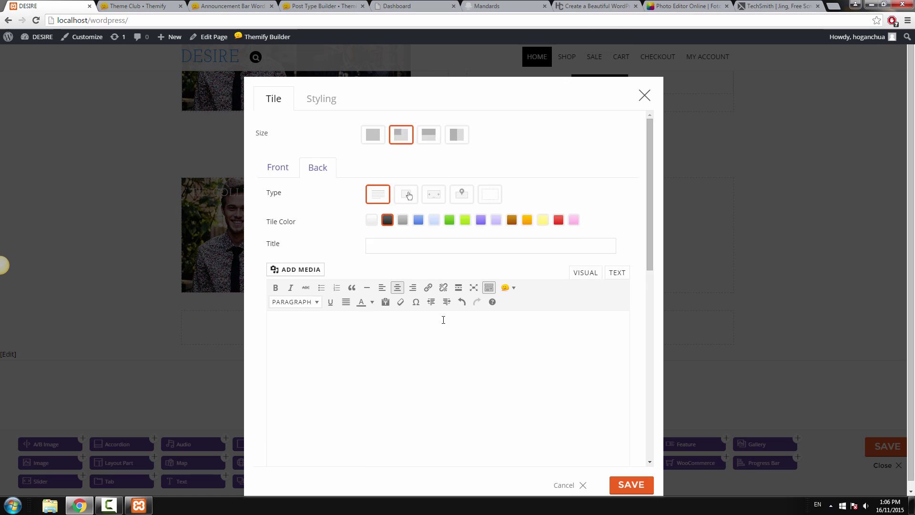
pyautogui.scroll(-2, 381, 204)
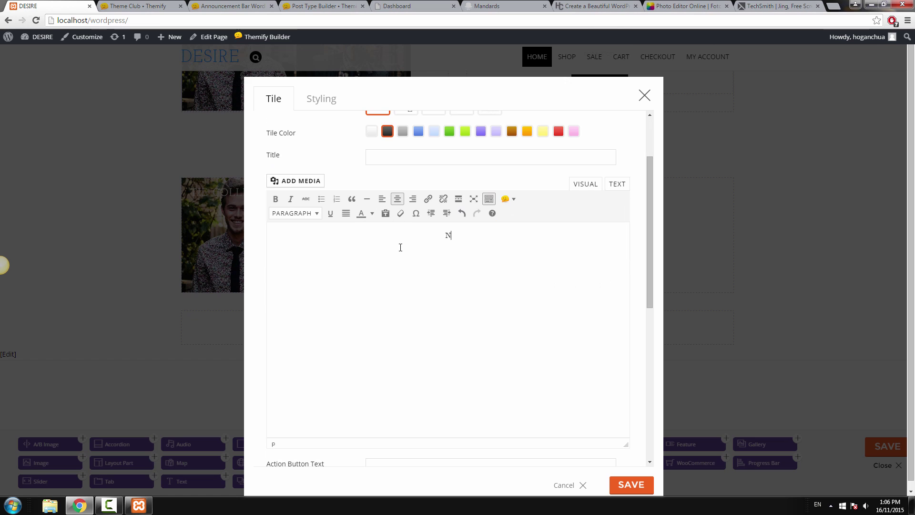
# Step: Type 'Mens Tie Collection' and make the 'New Mens Tie Collection' line a Heading 3
pyautogui.write('Mens Tie Collection')
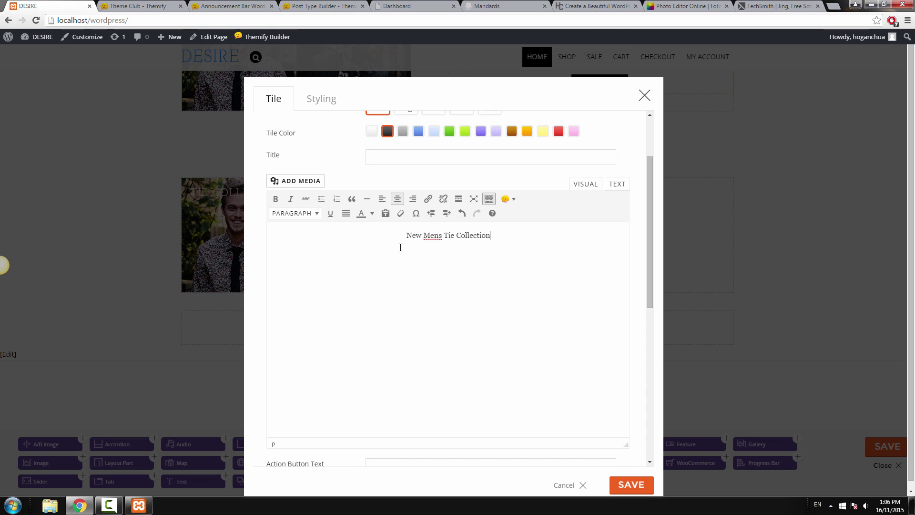
pyautogui.tripleClick(477, 235)
pyautogui.click(295, 213)
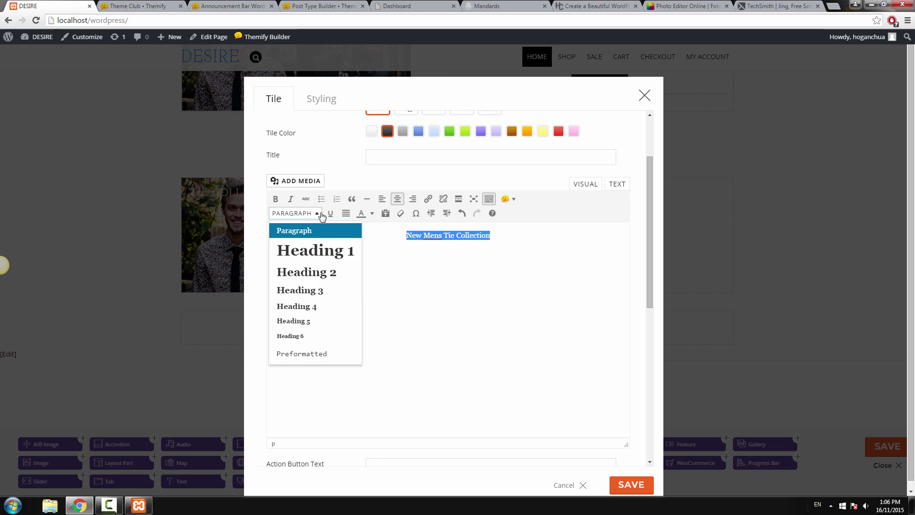
pyautogui.click(305, 290)
pyautogui.click(393, 237)
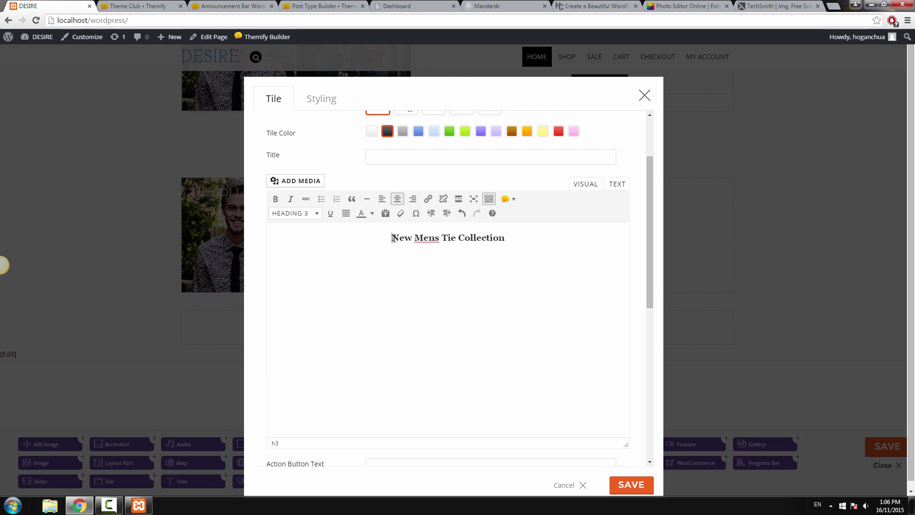
pyautogui.press('Return')
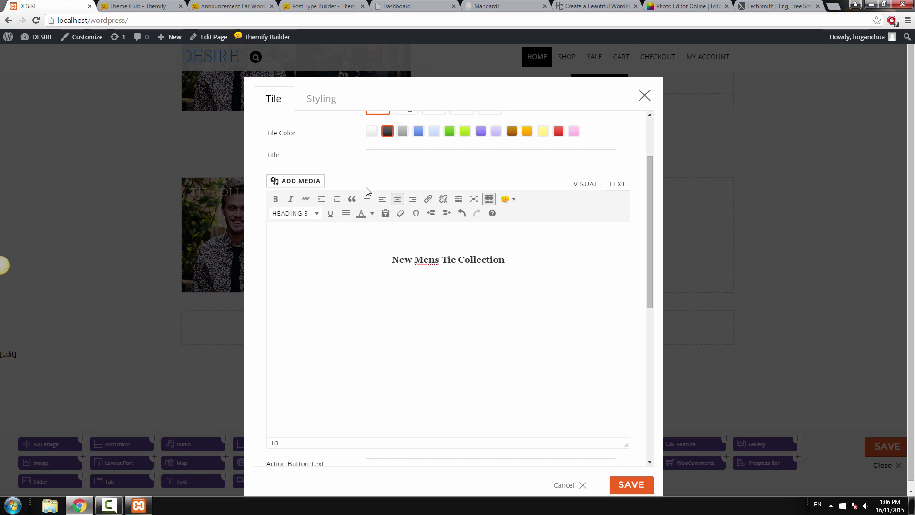
# Step: Colour the 'New Mens Tie Collection' heading white
pyautogui.click(323, 99)
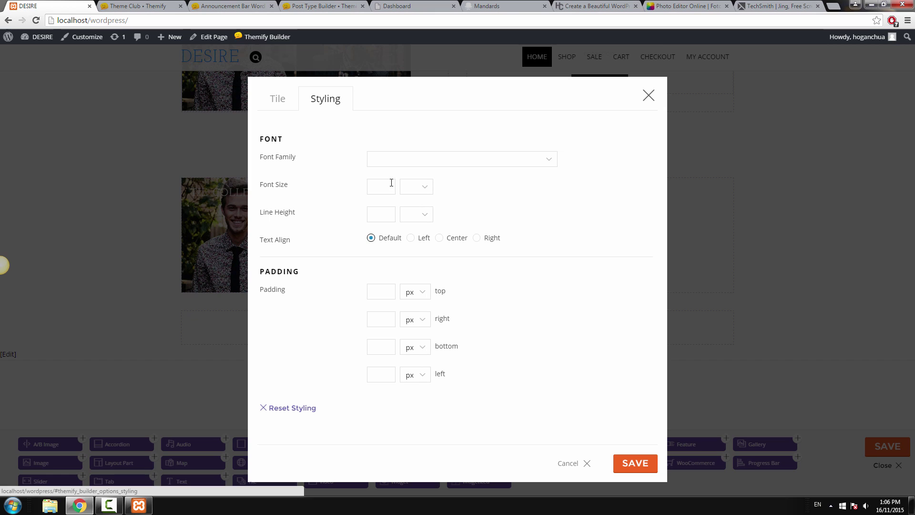
pyautogui.click(276, 98)
pyautogui.doubleClick(481, 260)
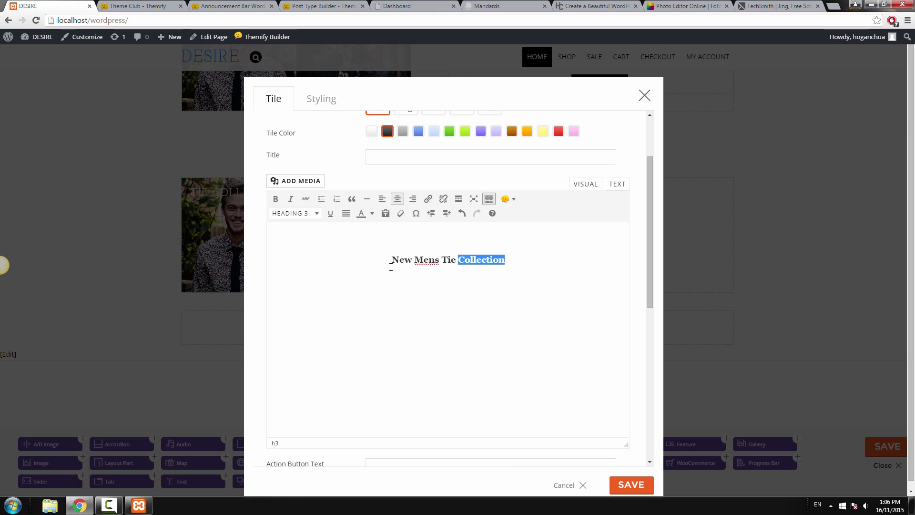
pyautogui.tripleClick(391, 267)
pyautogui.click(372, 213)
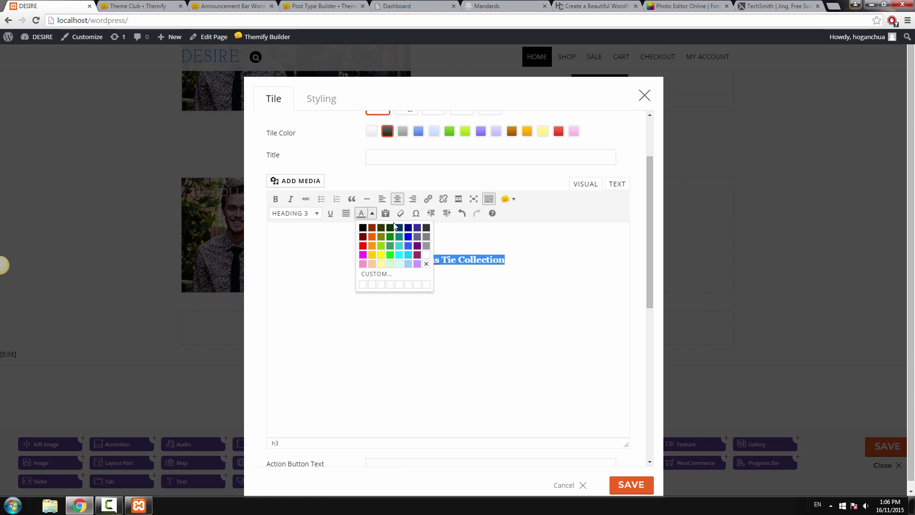
pyautogui.click(427, 255)
pyautogui.click(448, 278)
pyautogui.scroll(-2, 454, 302)
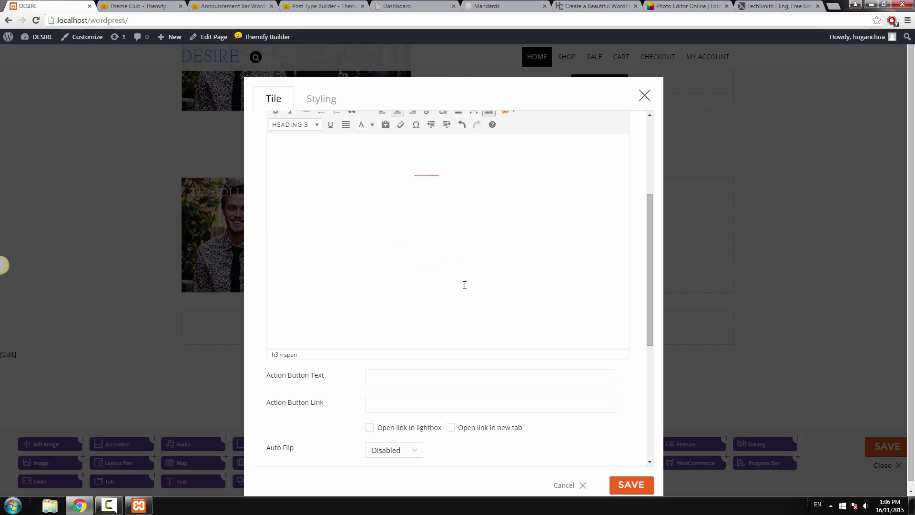
pyautogui.scroll(2, 512, 267)
pyautogui.moveTo(513, 266); pyautogui.dragTo(353, 257)
pyautogui.scroll(2, 388, 230)
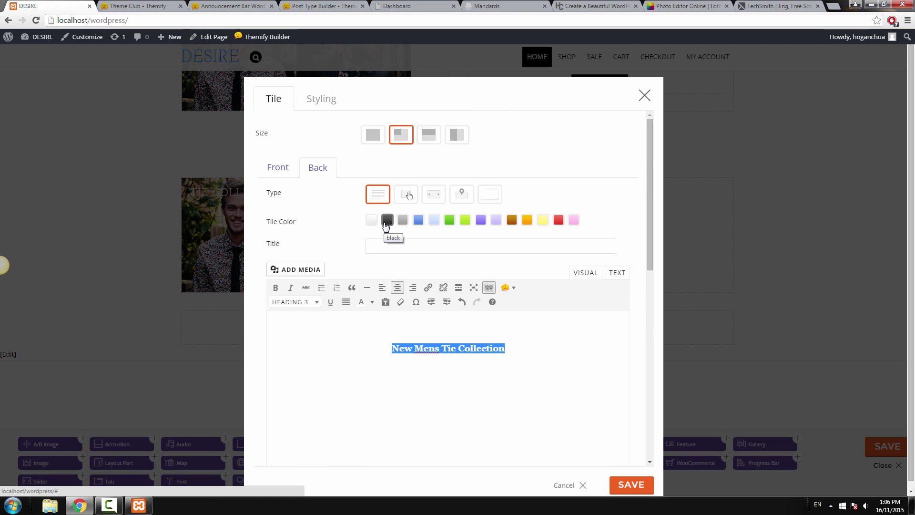
pyautogui.scroll(-6, 400, 257)
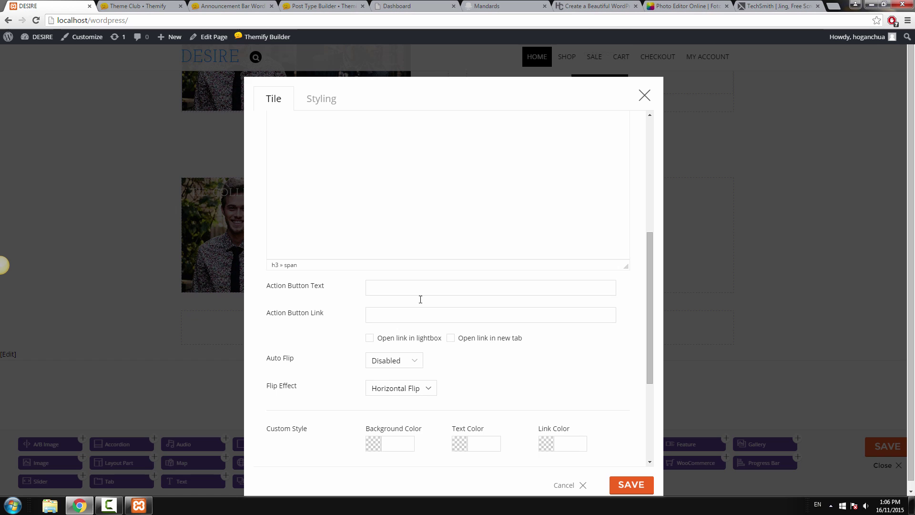
pyautogui.click(388, 288)
pyautogui.write('S')
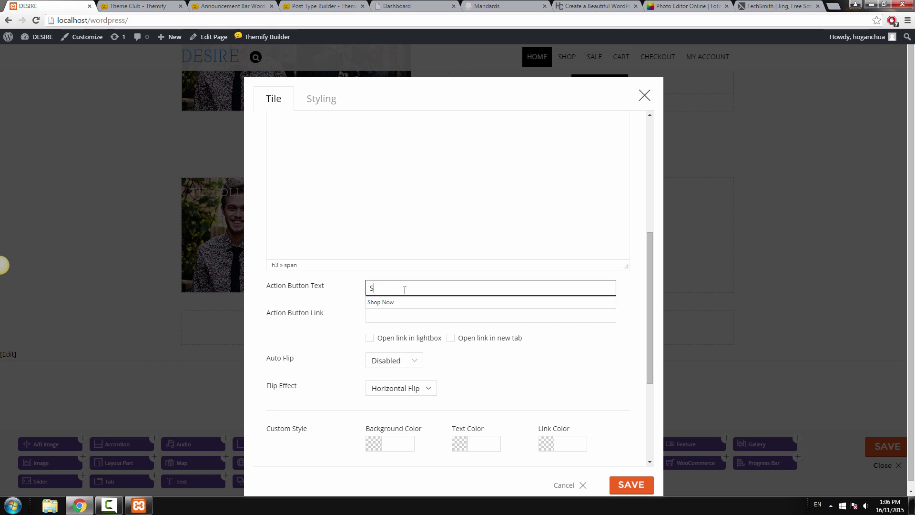
pyautogui.write('hop Now')
pyautogui.press('Tab')
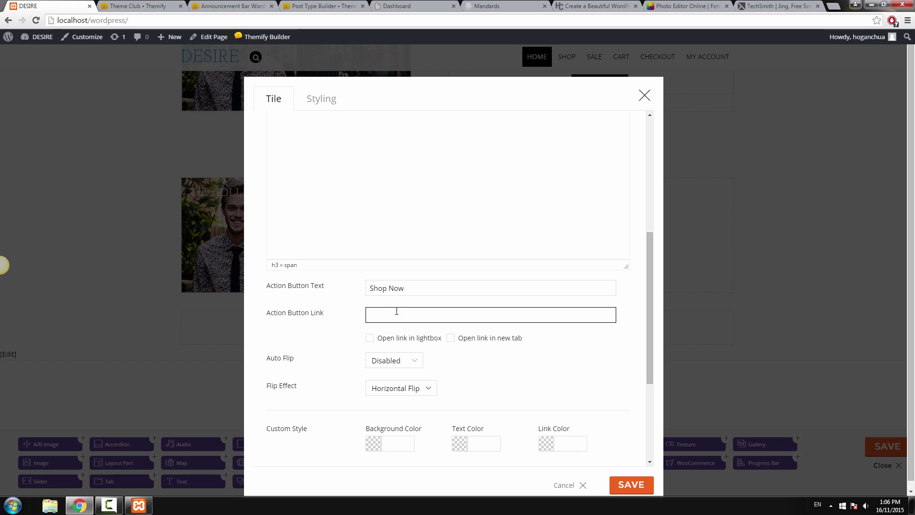
pyautogui.click(140, 21)
pyautogui.hotkey('ctrl', 'c')
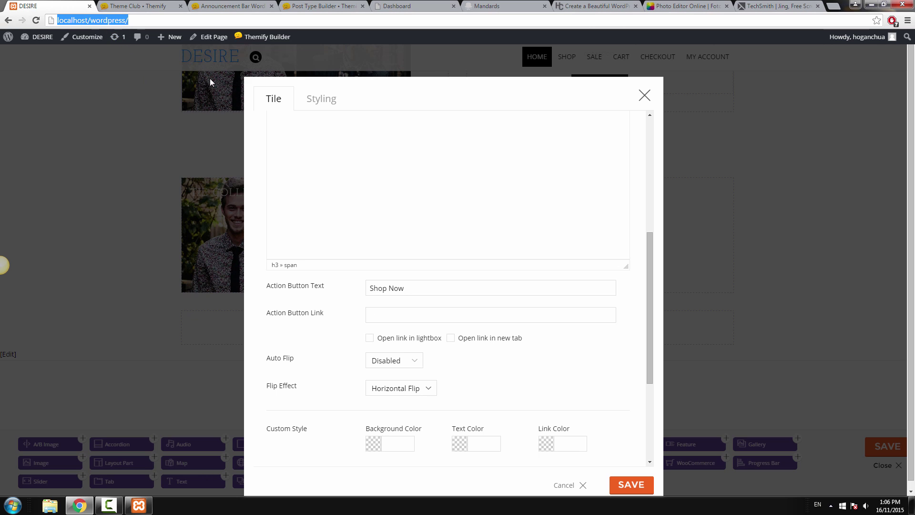
pyautogui.click(377, 315)
pyautogui.hotkey('ctrl', 'v')
pyautogui.click(449, 301)
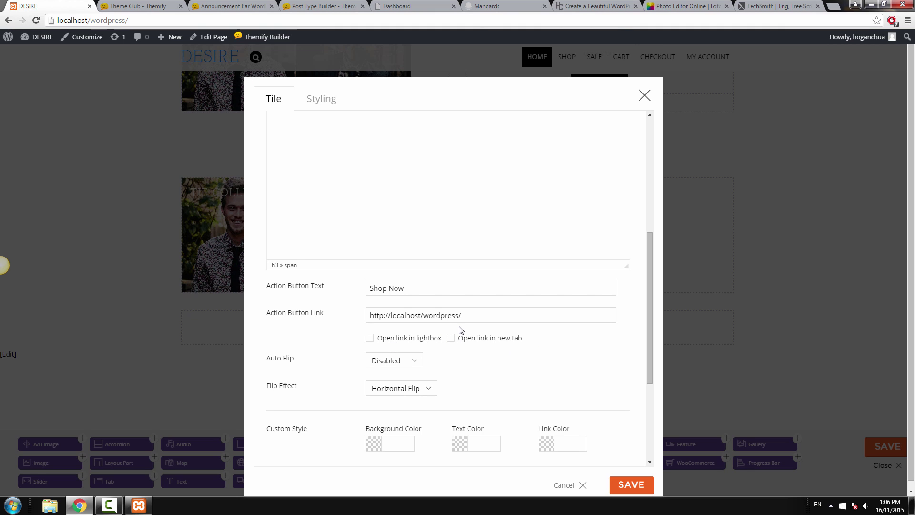
# Step: Keep auto flip disabled with the Horizontal Flip effect, then save the tile
pyautogui.scroll(-3, 430, 313)
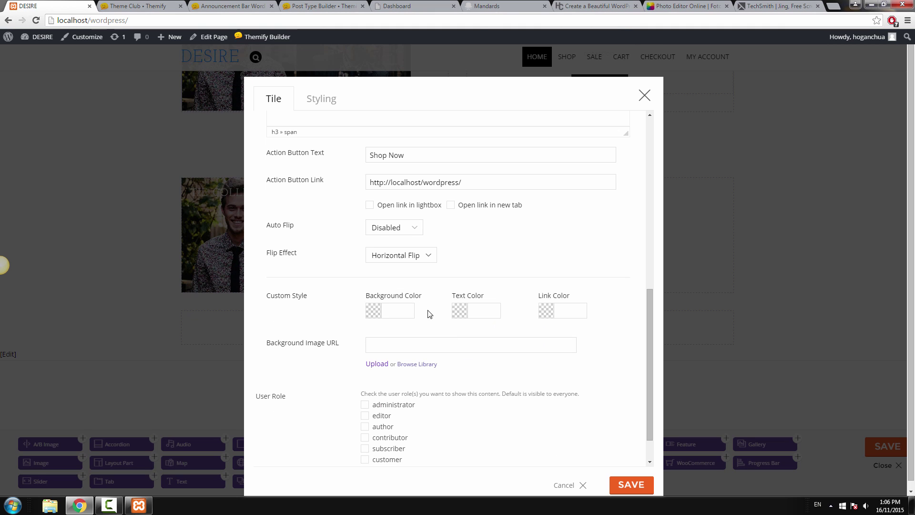
pyautogui.click(408, 231)
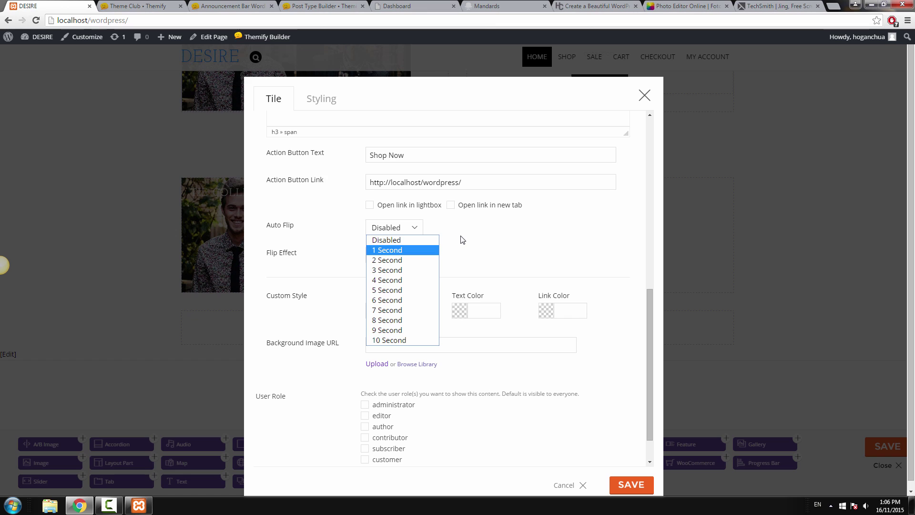
pyautogui.click(407, 240)
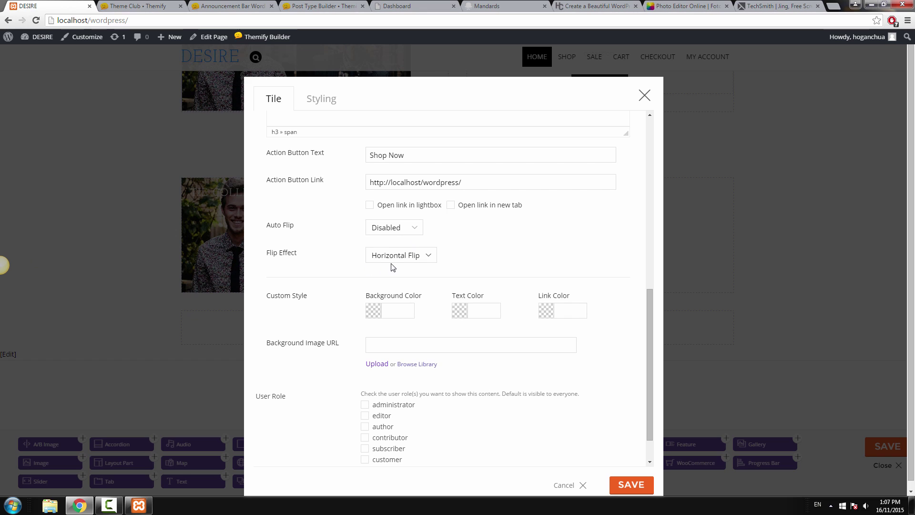
pyautogui.moveTo(313, 259); pyautogui.dragTo(265, 254)
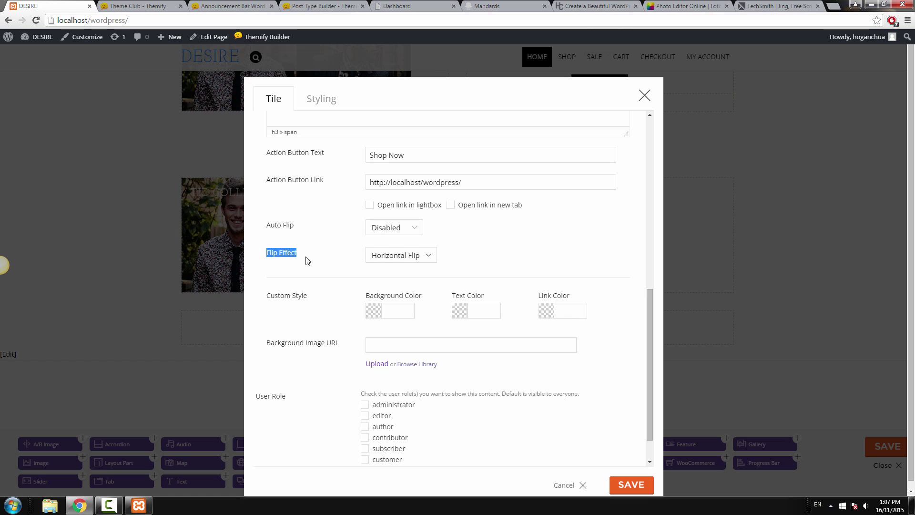
pyautogui.click(429, 258)
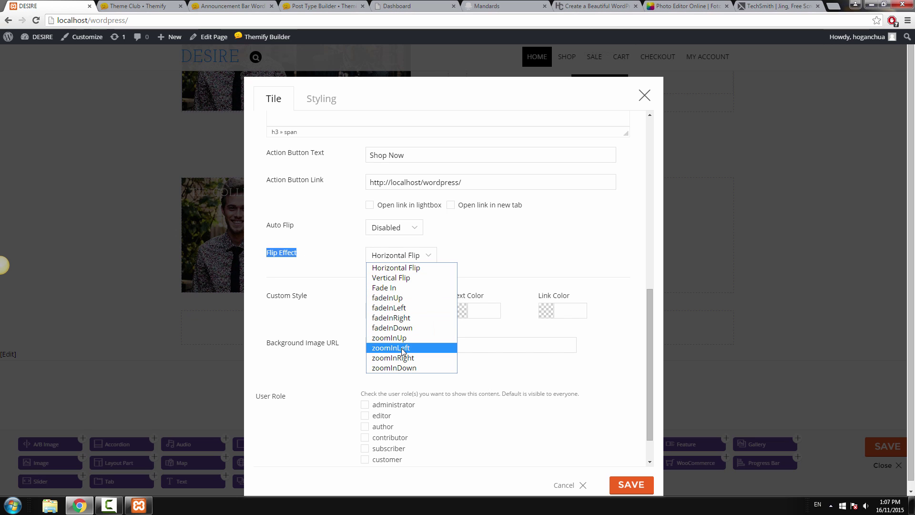
pyautogui.click(425, 269)
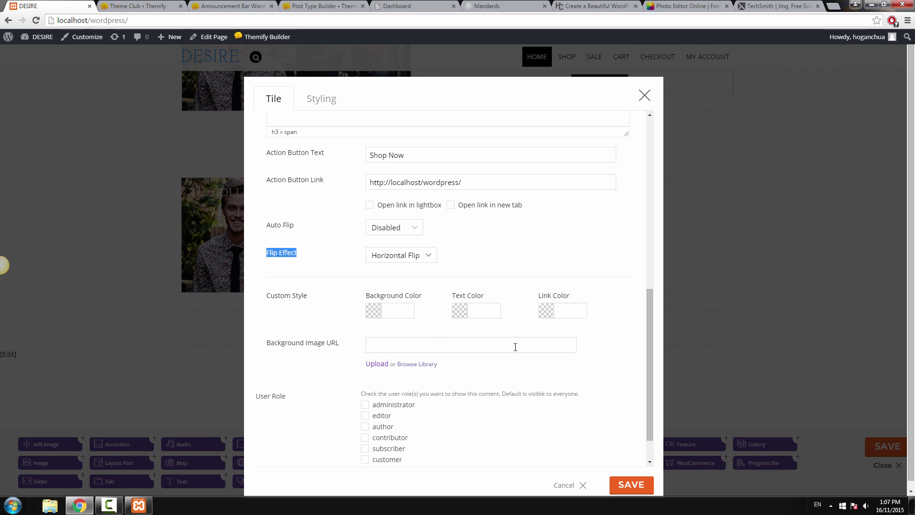
pyautogui.moveTo(648, 297); pyautogui.dragTo(639, 110)
pyautogui.click(627, 485)
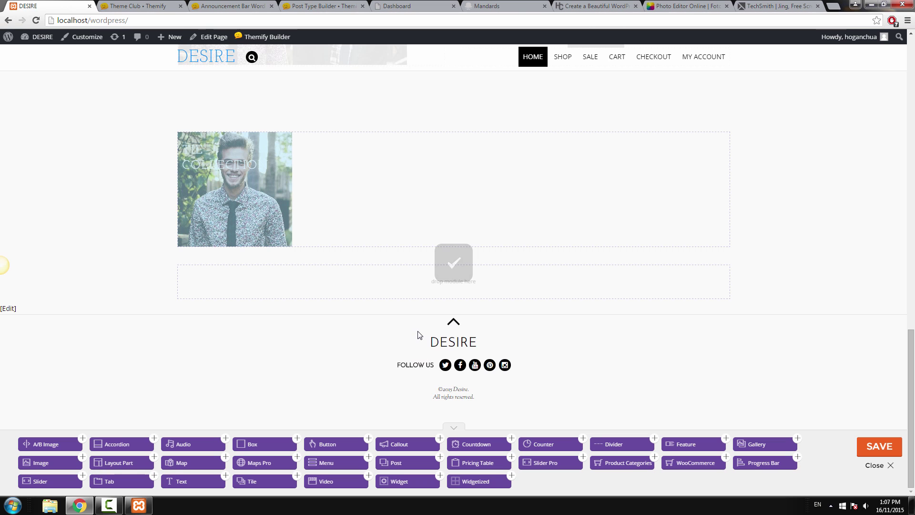
# Step: Close the builder, check the Tie Collection tile's flip on the live page, then re-enable the builder
pyautogui.click(888, 464)
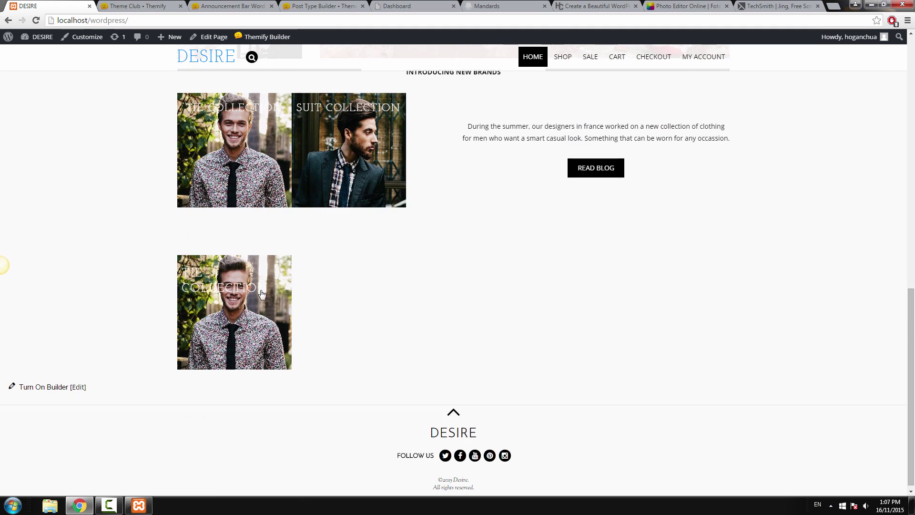
pyautogui.moveTo(261, 293)
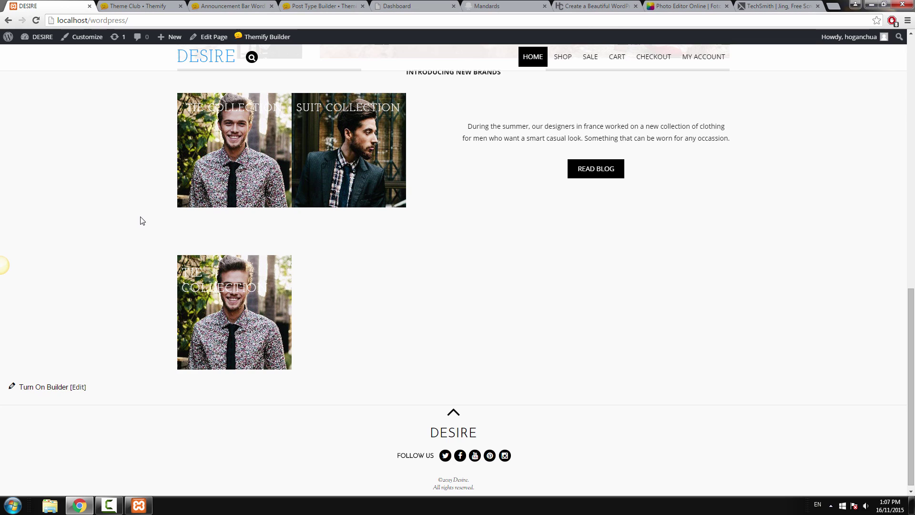
pyautogui.click(56, 391)
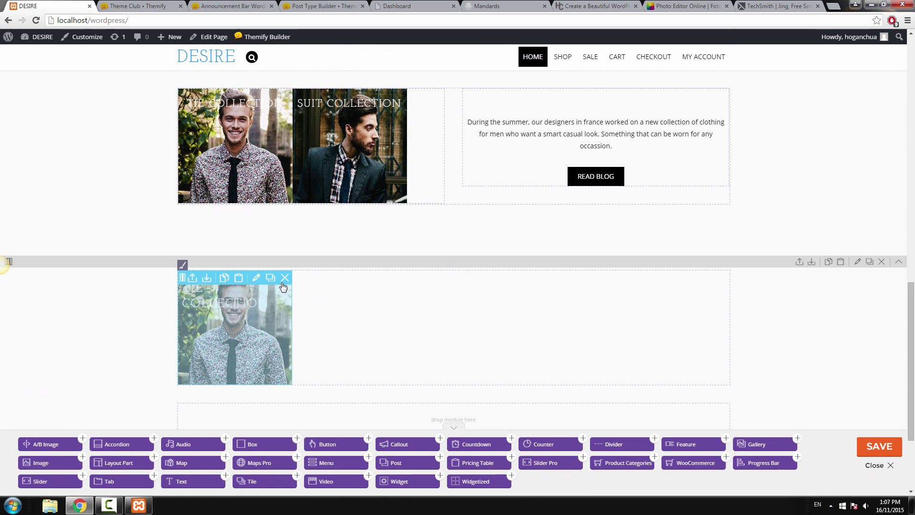
# Step: Give the lower Tie Collection tile a 12 px font size under Styling and save it
pyautogui.click(260, 282)
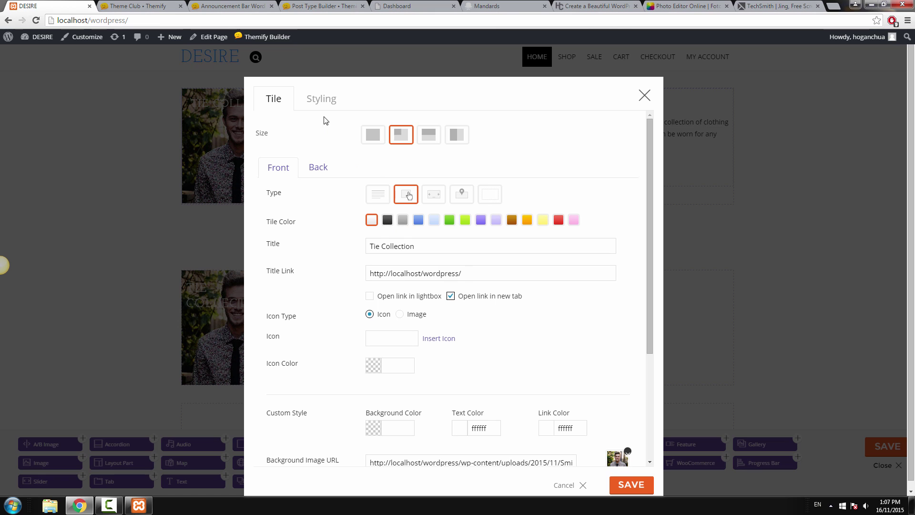
pyautogui.click(324, 103)
pyautogui.click(279, 99)
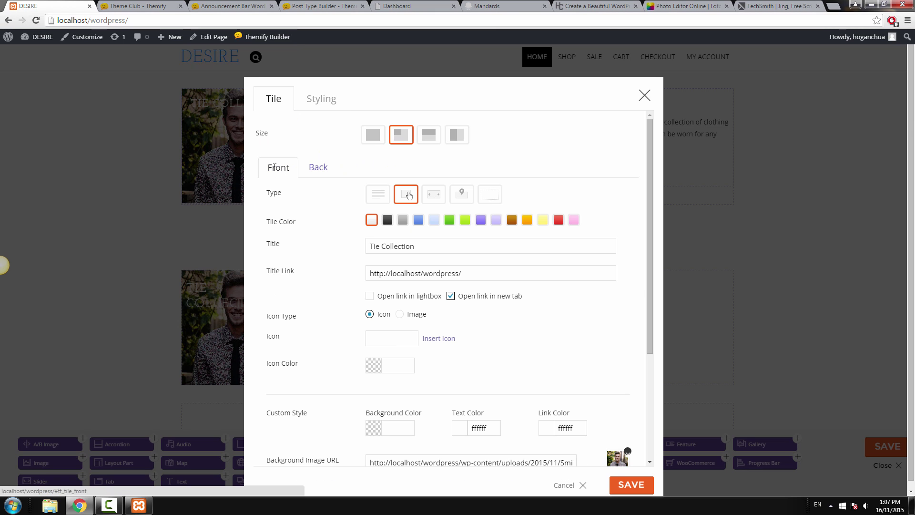
pyautogui.click(316, 97)
pyautogui.click(383, 186)
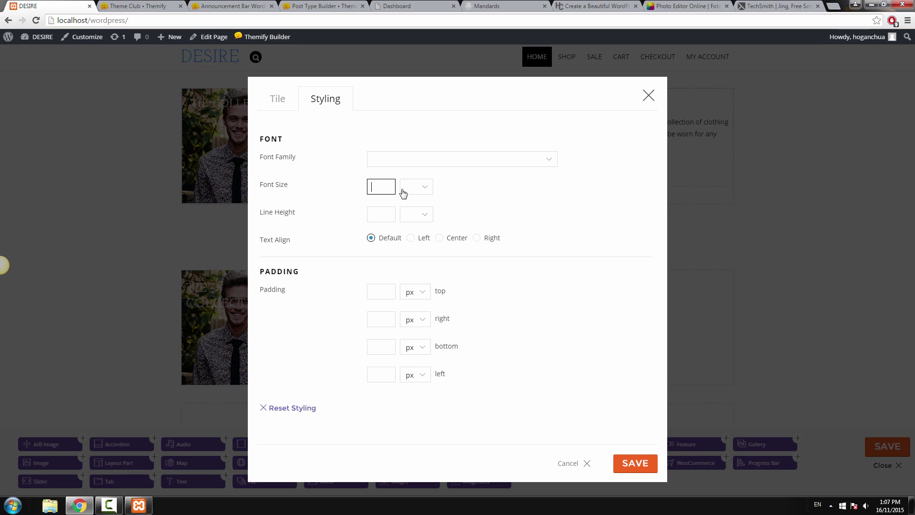
pyautogui.write('12')
pyautogui.click(416, 186)
pyautogui.click(419, 207)
pyautogui.click(637, 463)
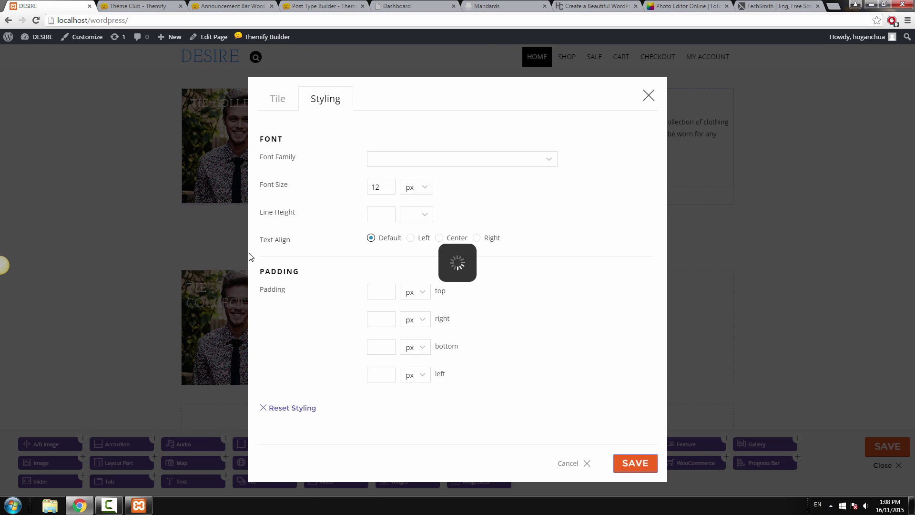
pyautogui.scroll(-3, 335, 280)
pyautogui.scroll(2, 248, 262)
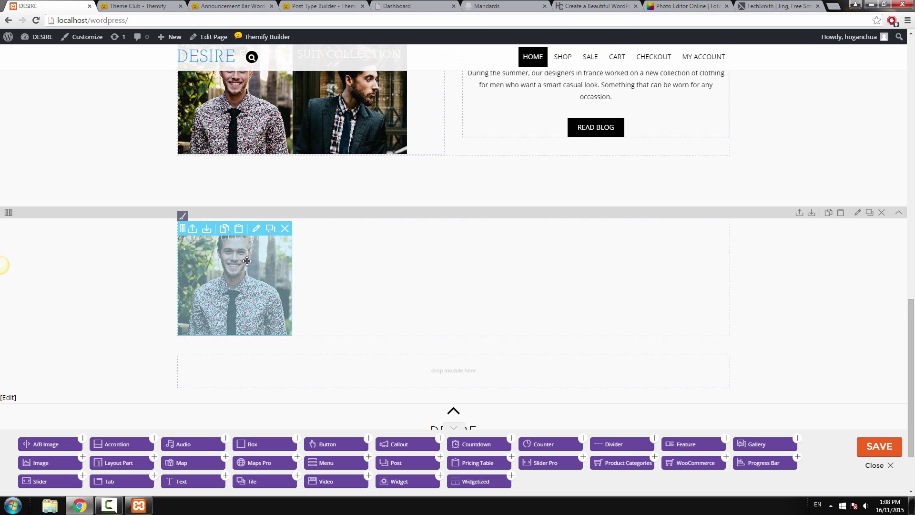
pyautogui.scroll(1, 241, 257)
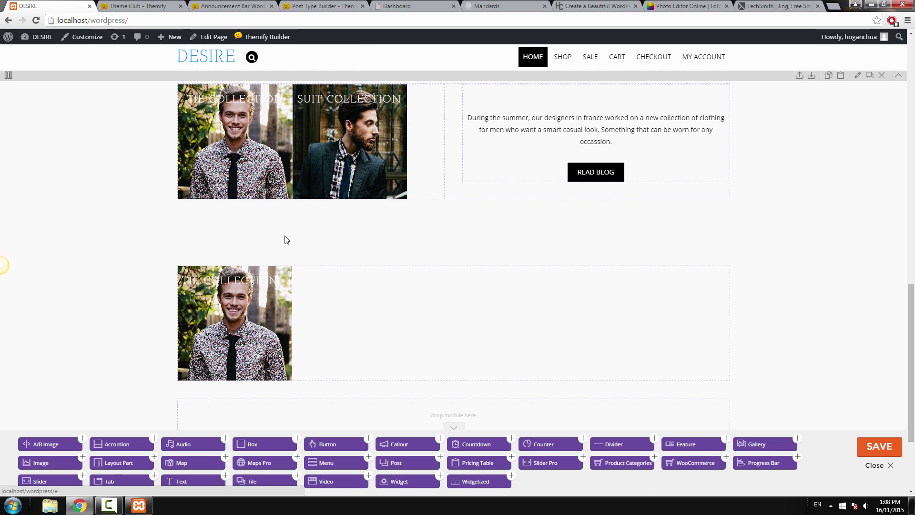
# Step: Duplicate the Tie Collection tile and open the copy's settings
pyautogui.moveTo(272, 274)
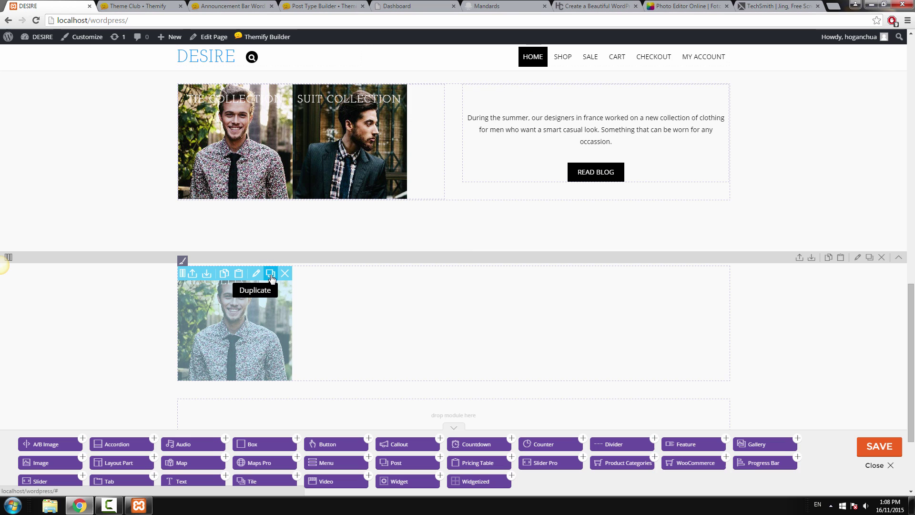
pyautogui.click(270, 276)
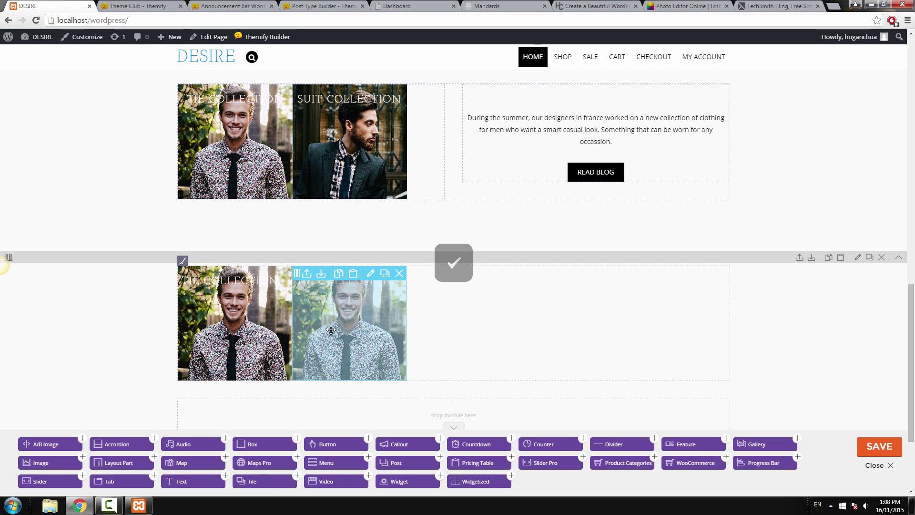
pyautogui.click(370, 274)
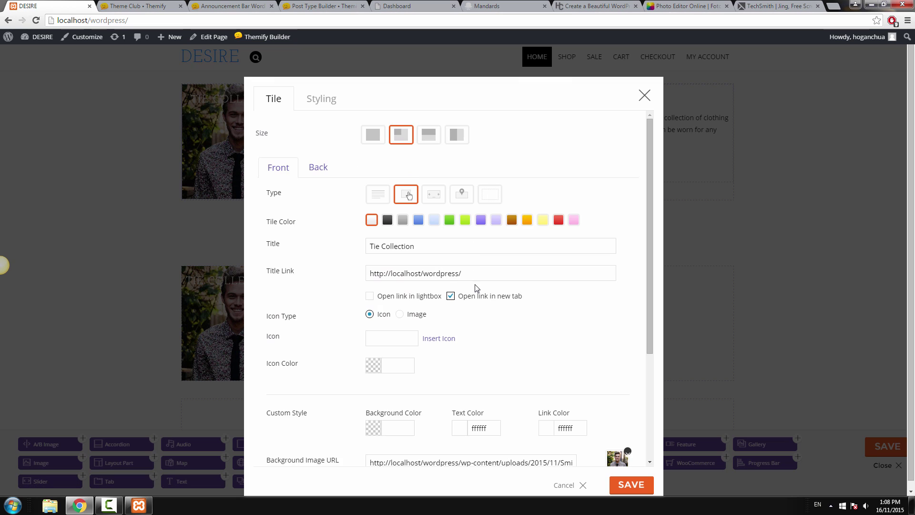
pyautogui.scroll(-3, 478, 288)
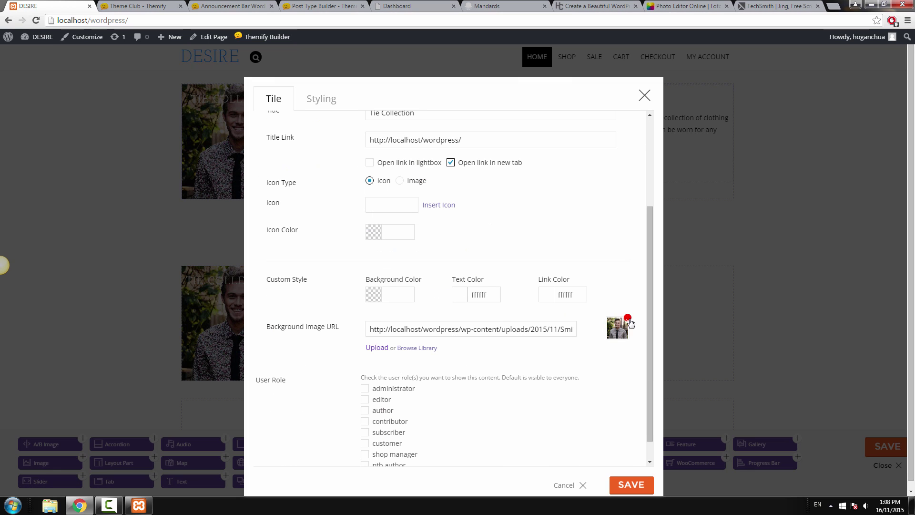
pyautogui.scroll(3, 350, 291)
pyautogui.scroll(-3, 499, 347)
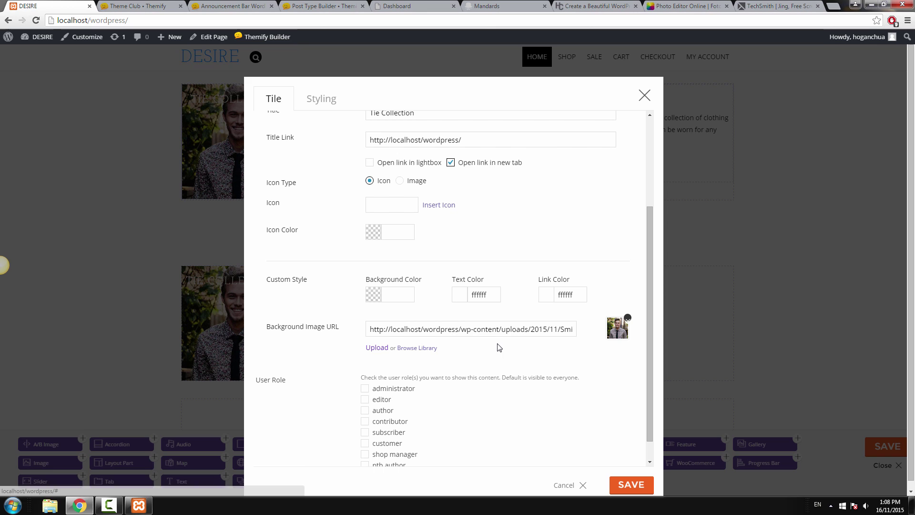
pyautogui.moveTo(270, 324); pyautogui.dragTo(339, 330)
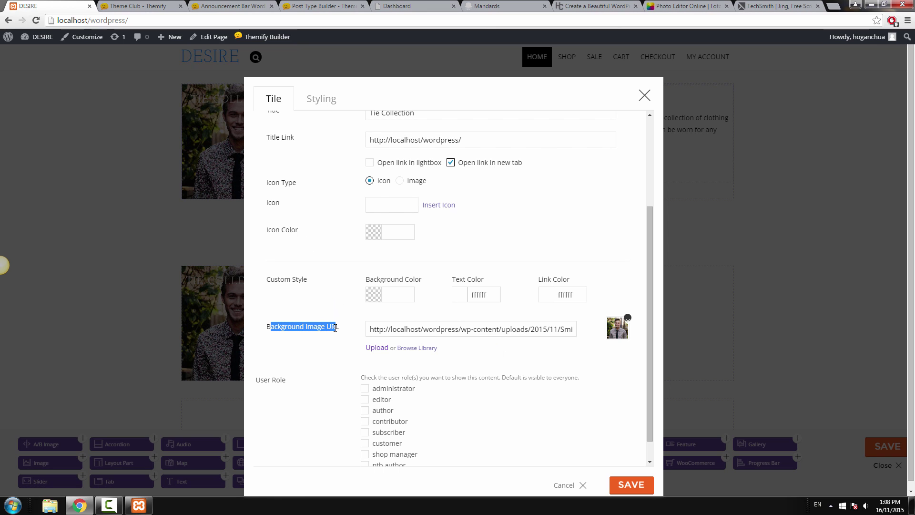
pyautogui.click(347, 332)
# Step: Replace the copy's front background image with Style-Look-240.jpg from the Media Library
pyautogui.click(628, 319)
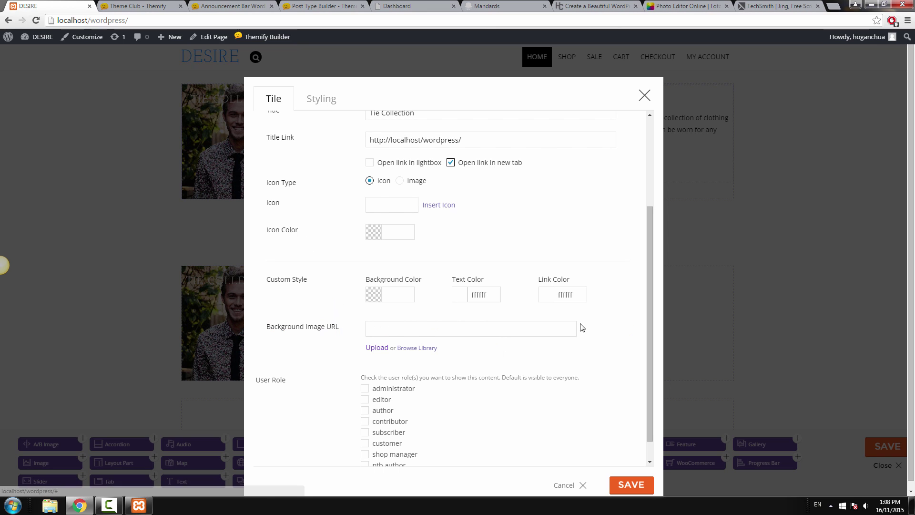
pyautogui.click(422, 349)
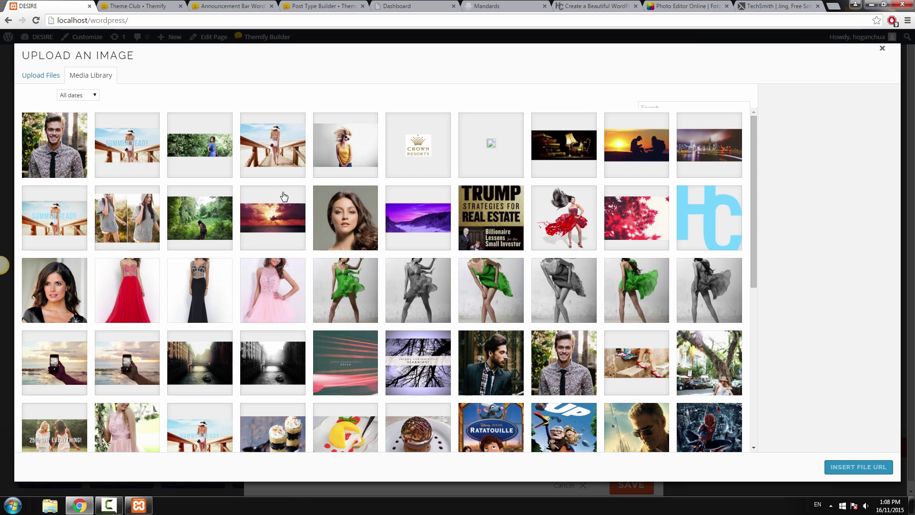
pyautogui.click(488, 359)
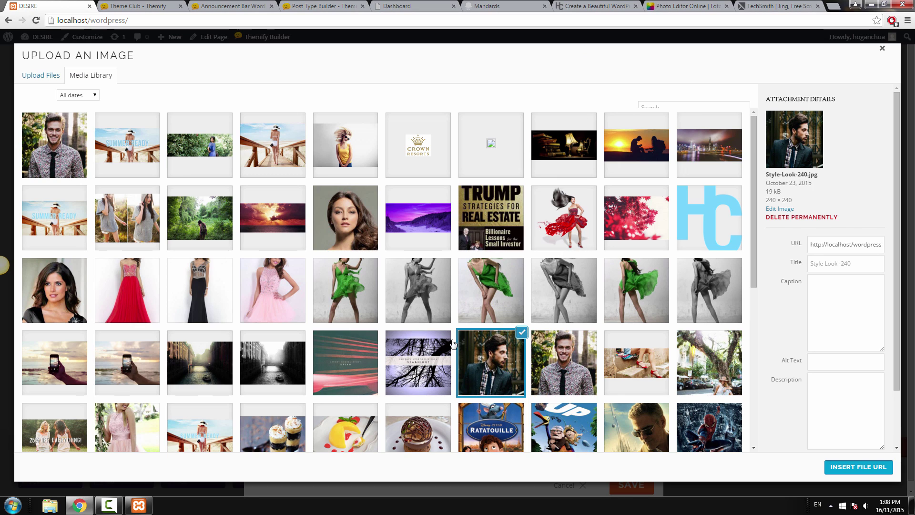
pyautogui.scroll(-2, 897, 250)
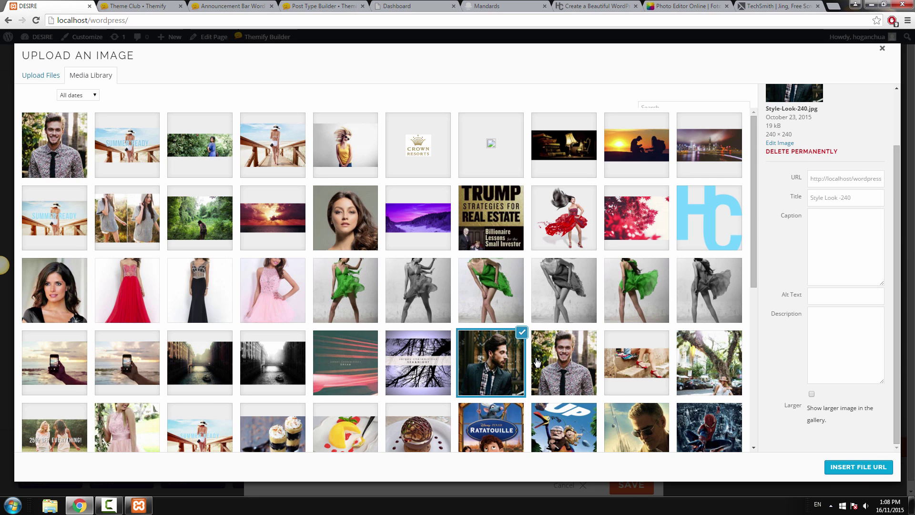
pyautogui.click(880, 467)
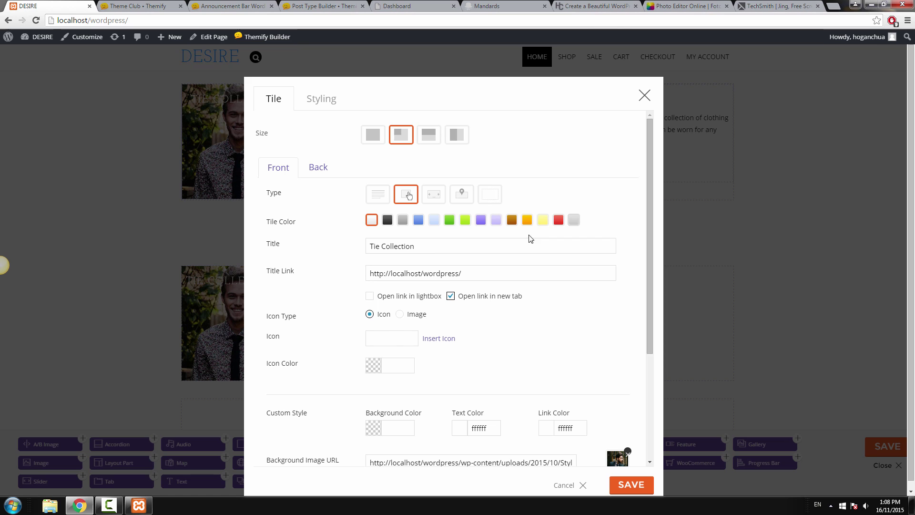
# Step: Change the copied tile's front title from Tie to 'Suit Collection'
pyautogui.scroll(-1, 432, 248)
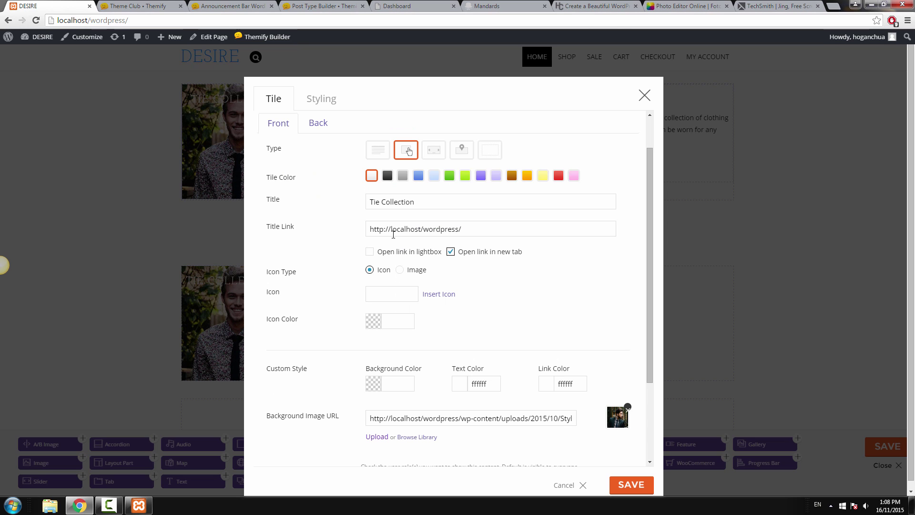
pyautogui.doubleClick(379, 201)
pyautogui.write('Suit')
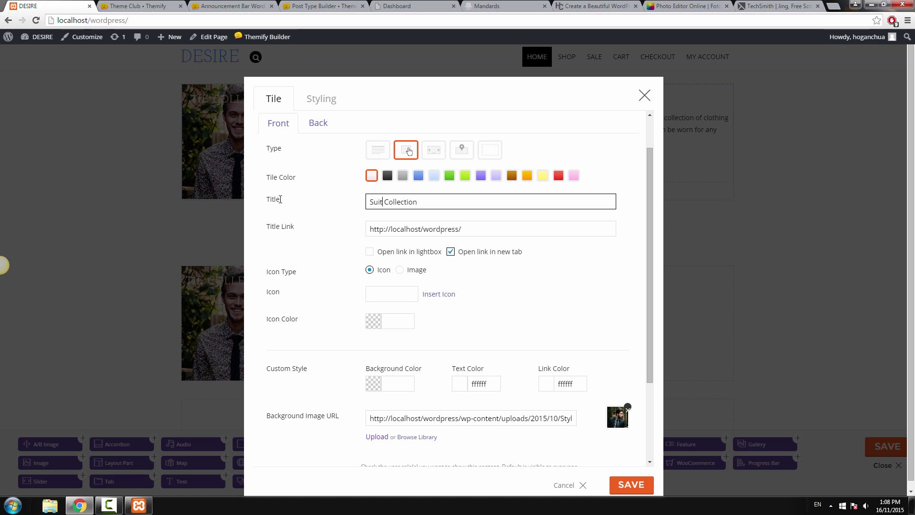
pyautogui.moveTo(462, 230); pyautogui.dragTo(280, 225)
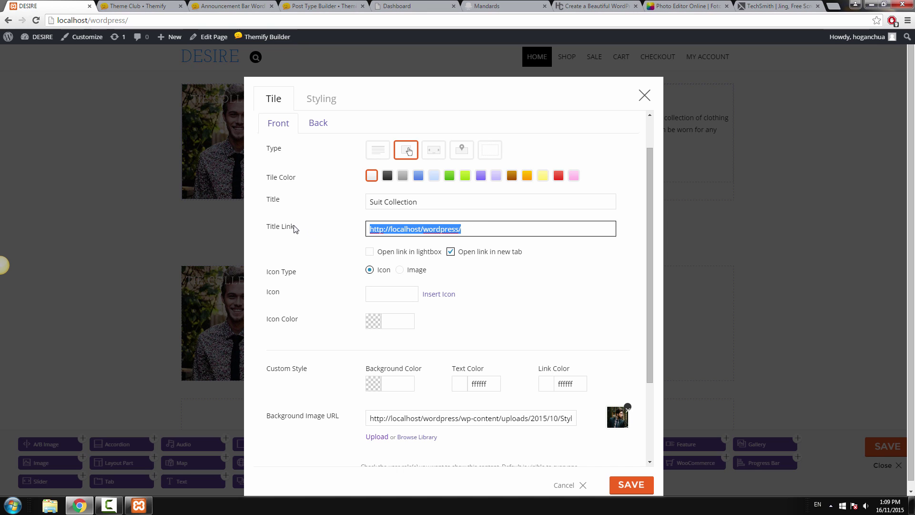
pyautogui.click(487, 230)
pyautogui.hotkey('ctrl', 'a')
pyautogui.click(487, 228)
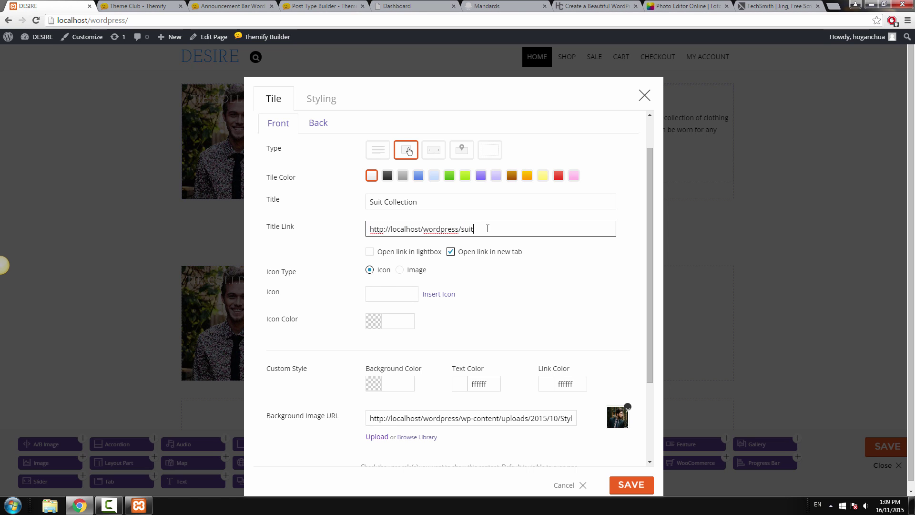
pyautogui.scroll(-3, 487, 228)
pyautogui.scroll(4, 474, 272)
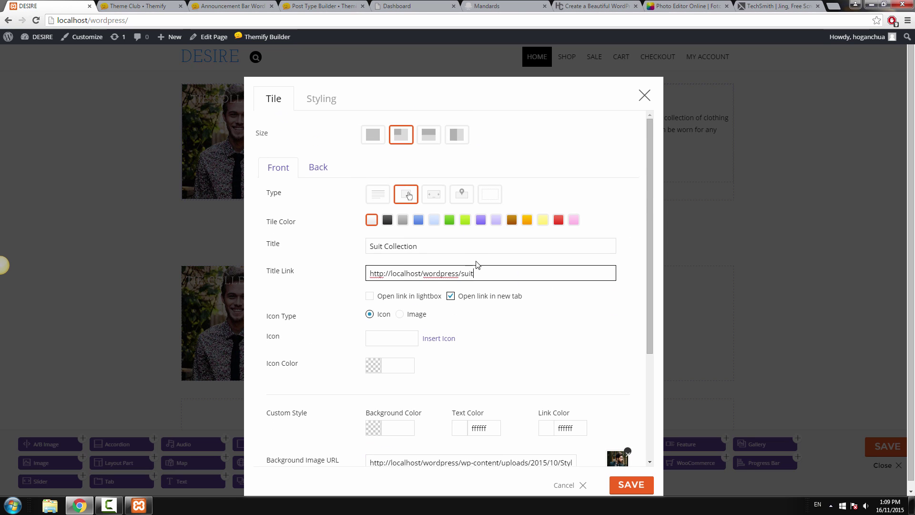
pyautogui.scroll(-1, 476, 262)
pyautogui.scroll(-2, 515, 271)
pyautogui.scroll(3, 514, 272)
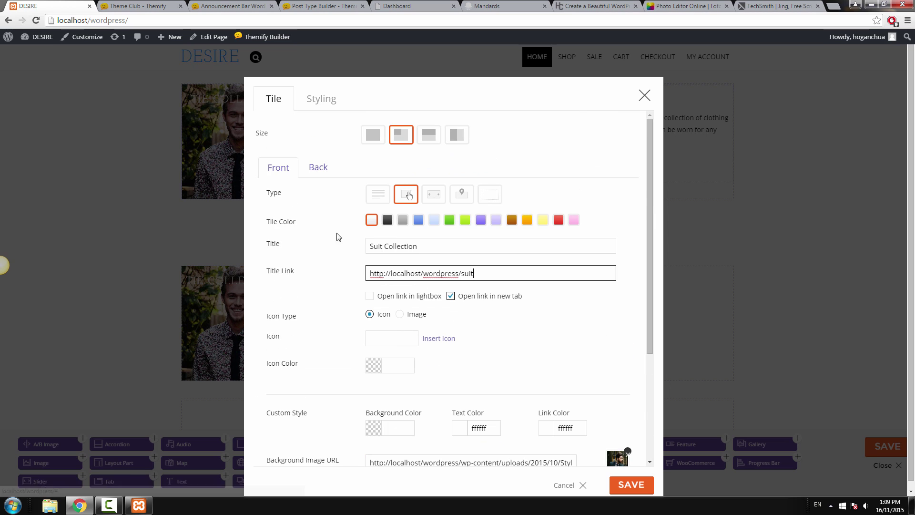
# Step: Put the heading 'New Mens Suit Collection' on the tile's back side
pyautogui.click(315, 166)
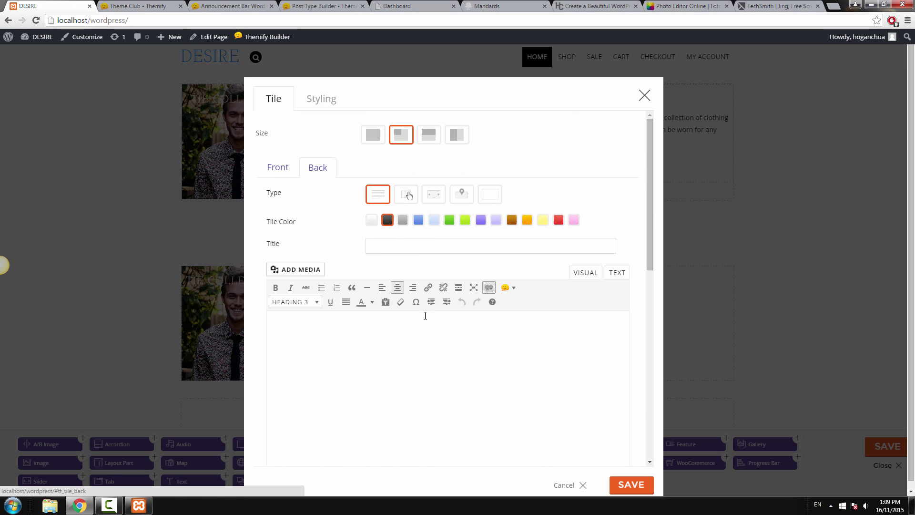
pyautogui.write('New Mens Tie Collection')
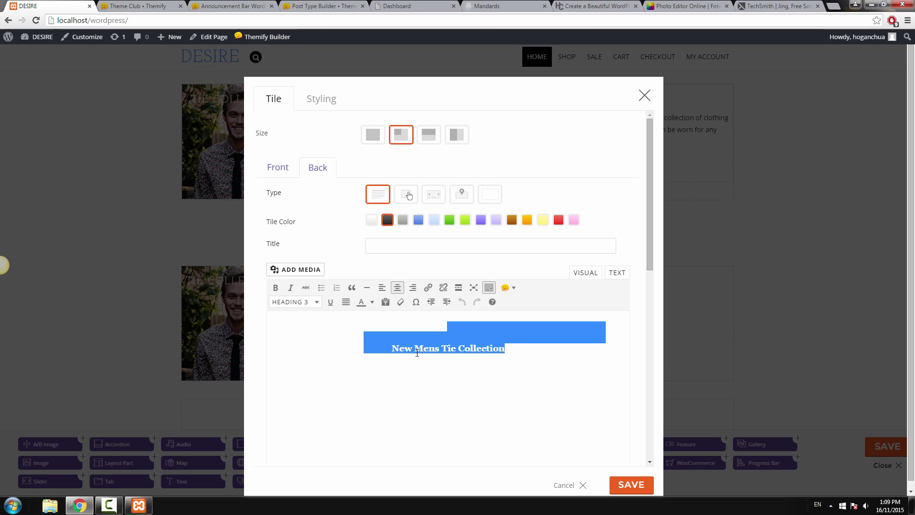
pyautogui.press('BackSpace')
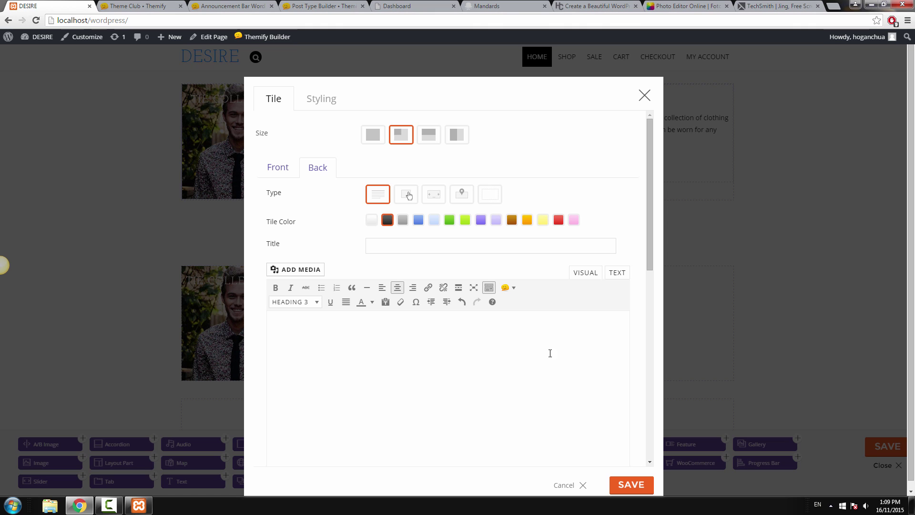
pyautogui.write('New Mens Suit Collection')
pyautogui.click(522, 357)
pyautogui.scroll(-7, 524, 348)
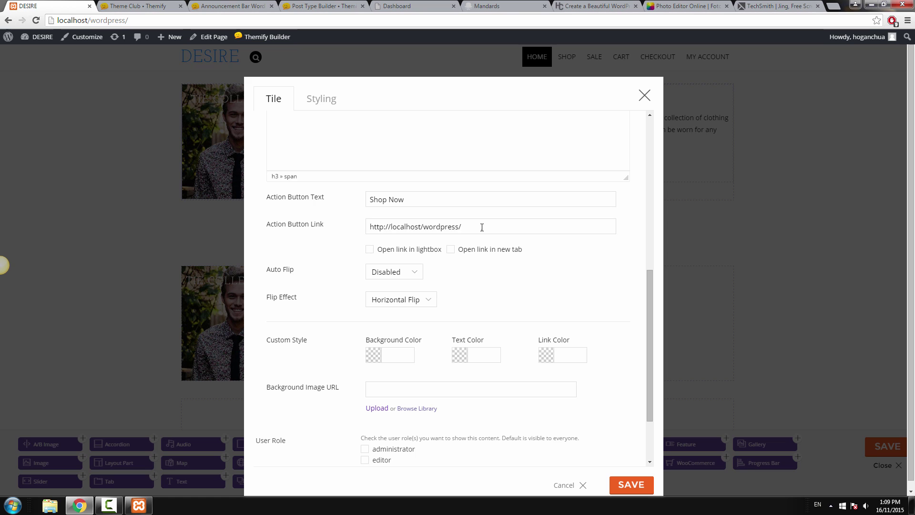
pyautogui.click(467, 227)
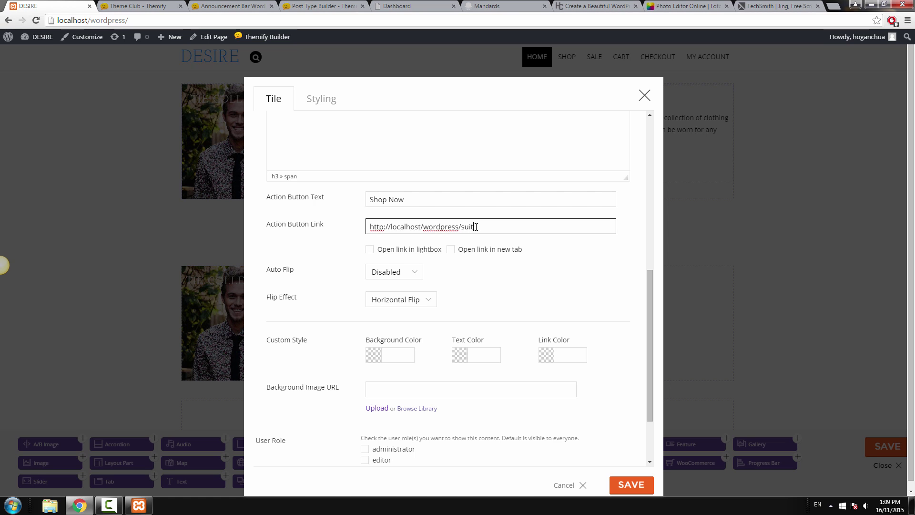
pyautogui.scroll(-2, 481, 248)
pyautogui.scroll(5, 489, 248)
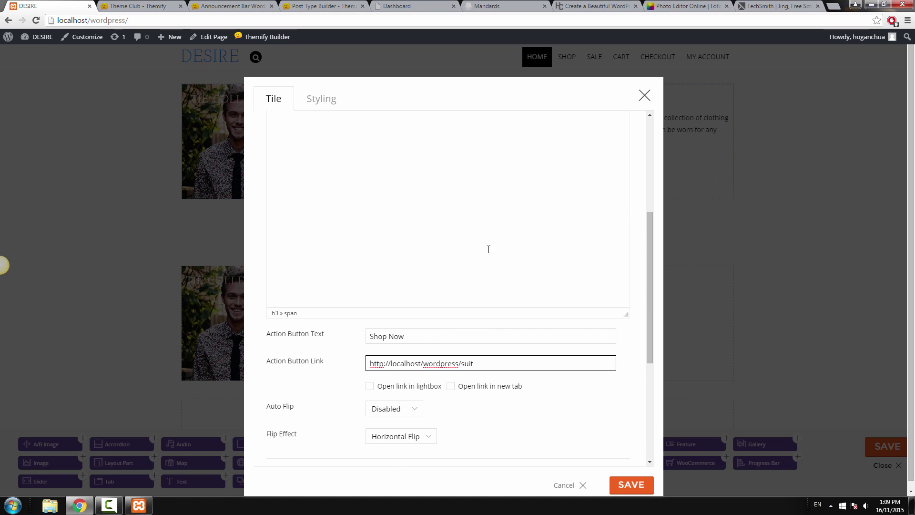
pyautogui.scroll(5, 472, 264)
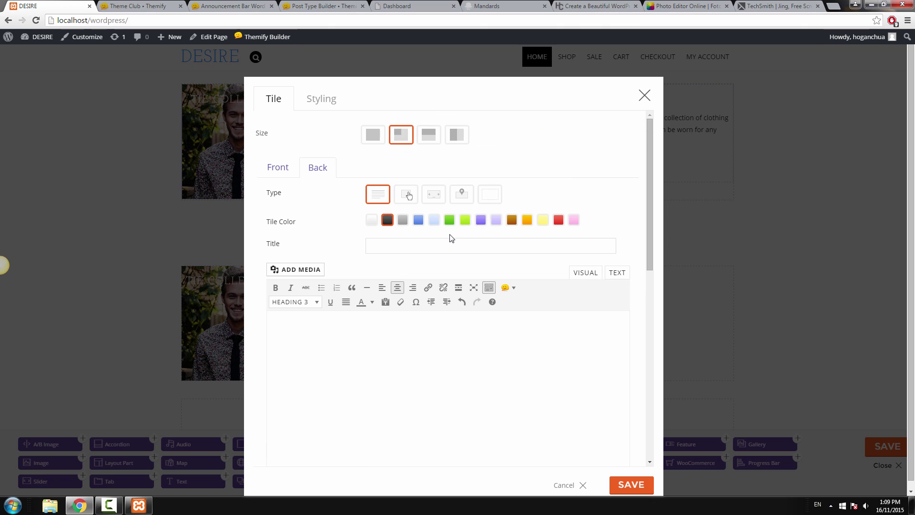
# Step: Save the Suit Collection tile and close the builder to view the live page
pyautogui.click(630, 484)
pyautogui.scroll(-3, 543, 285)
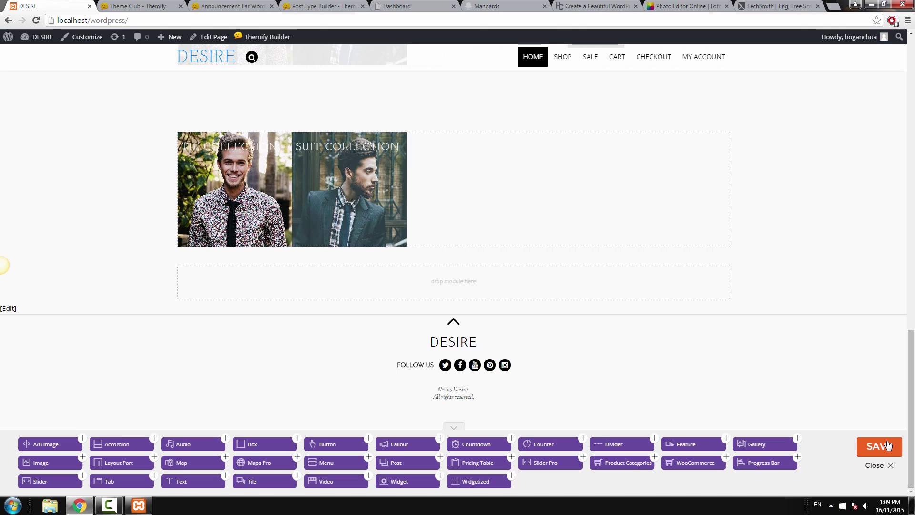
pyautogui.click(886, 466)
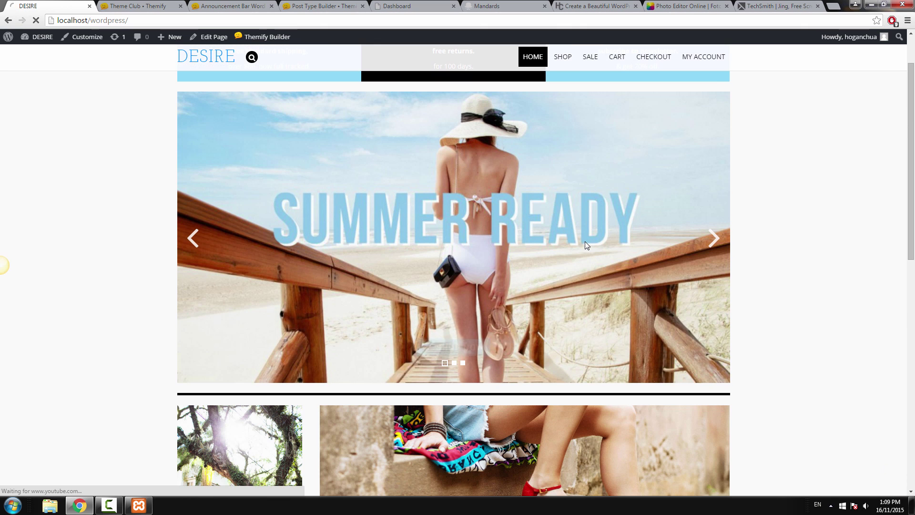
pyautogui.scroll(-10, 591, 229)
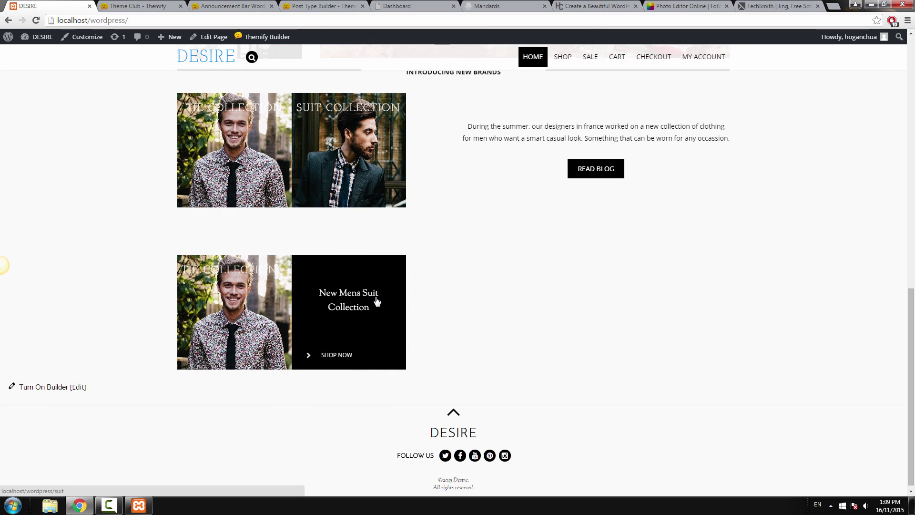
# Step: Compare the flip tiles with the reference site, then return to the DESIRE site
pyautogui.click(595, 6)
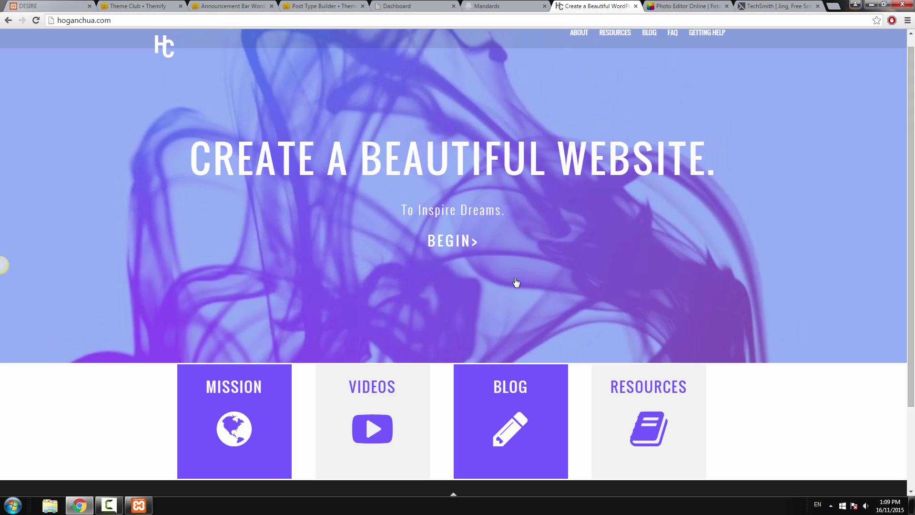
pyautogui.scroll(-3, 513, 284)
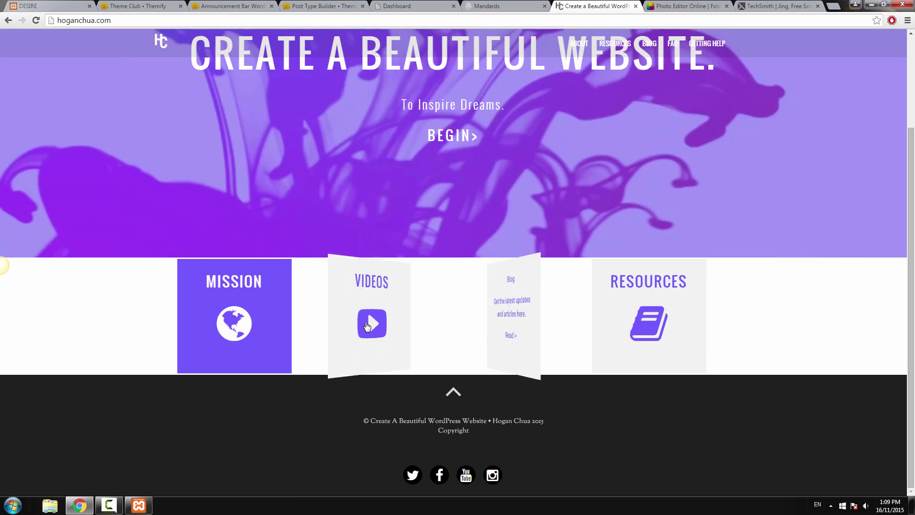
pyautogui.click(63, 7)
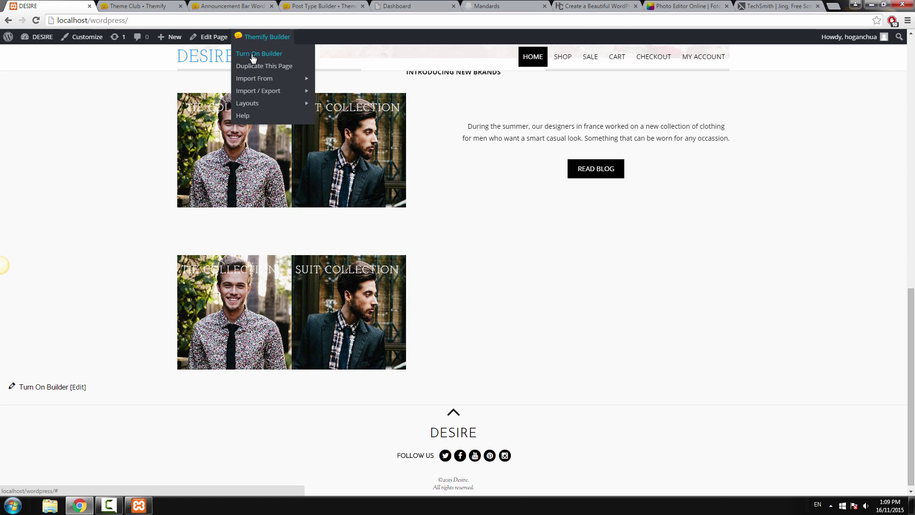
# Step: Add a white (ffffff) arrows icon to the Suit Collection tile's front and save
pyautogui.click(257, 54)
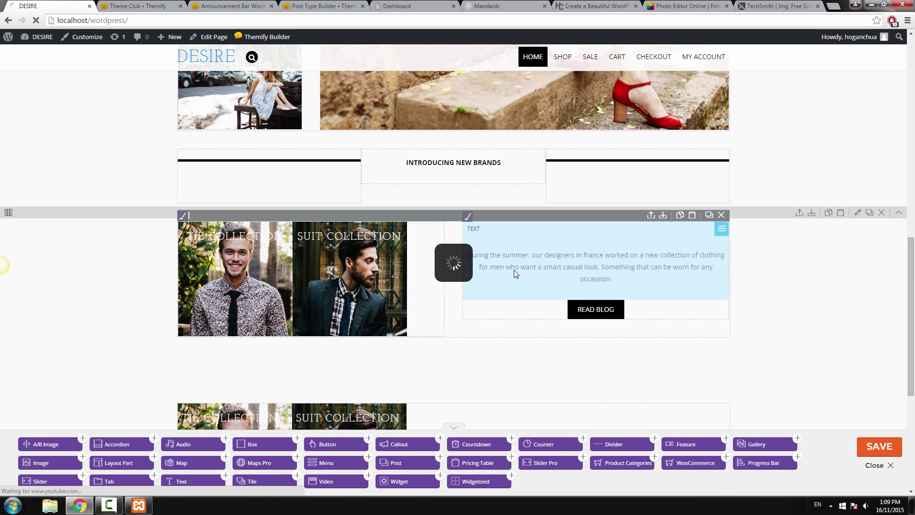
pyautogui.doubleClick(373, 310)
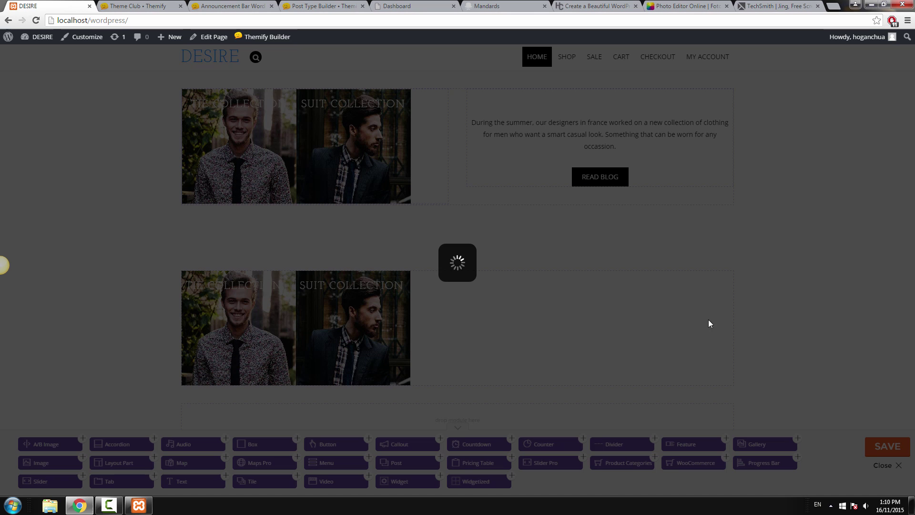
pyautogui.scroll(-1, 432, 293)
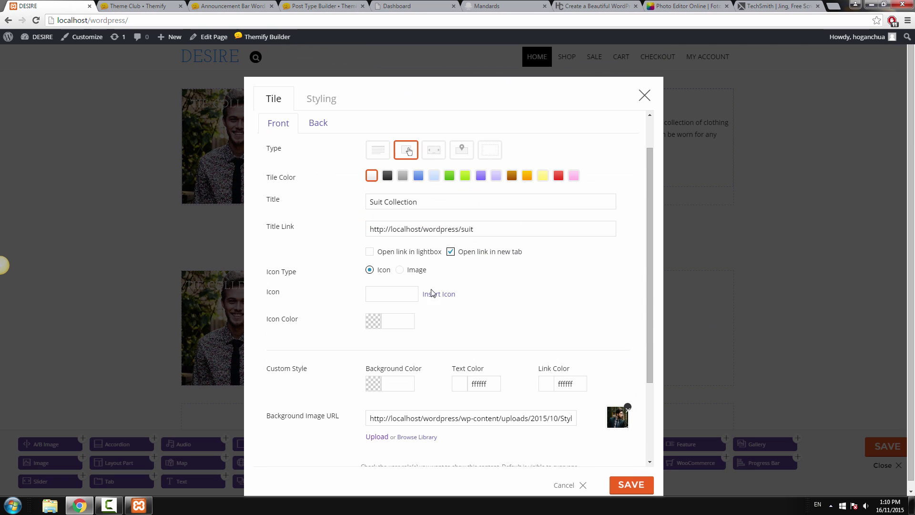
pyautogui.moveTo(299, 276); pyautogui.dragTo(258, 271)
pyautogui.click(437, 295)
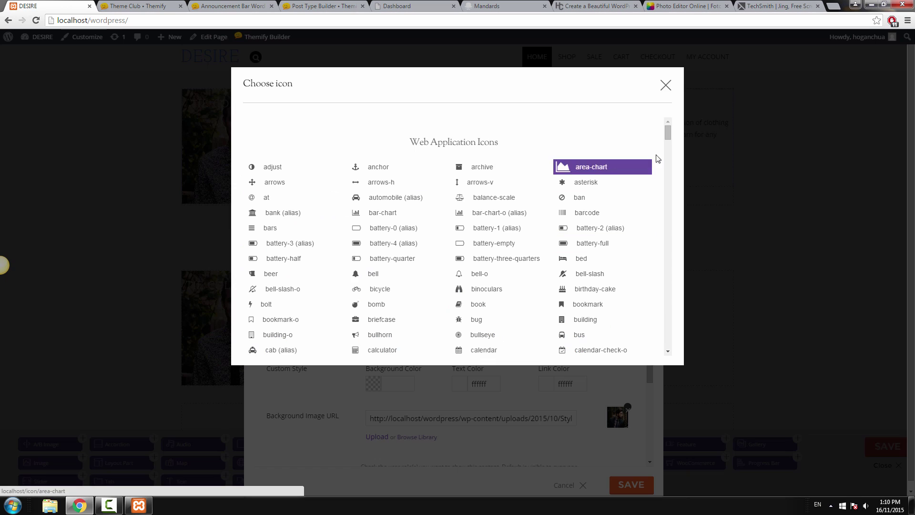
pyautogui.click(278, 184)
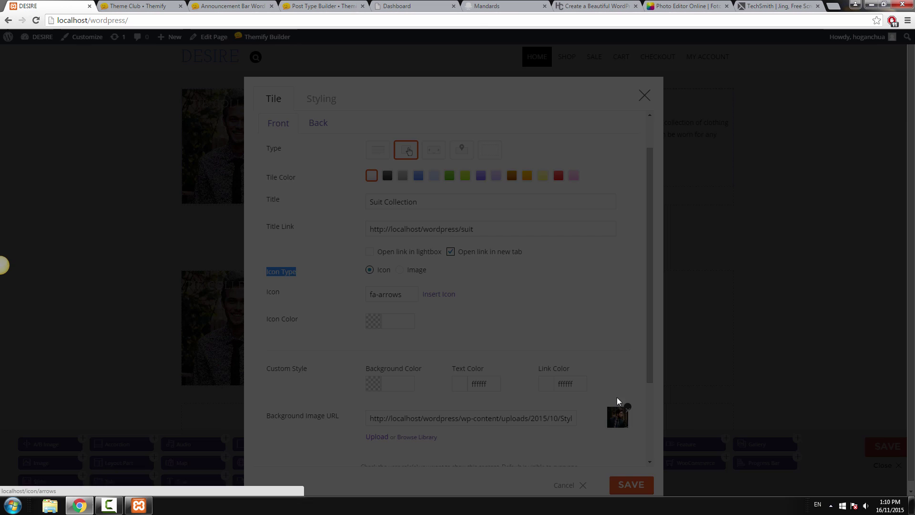
pyautogui.scroll(-3, 482, 359)
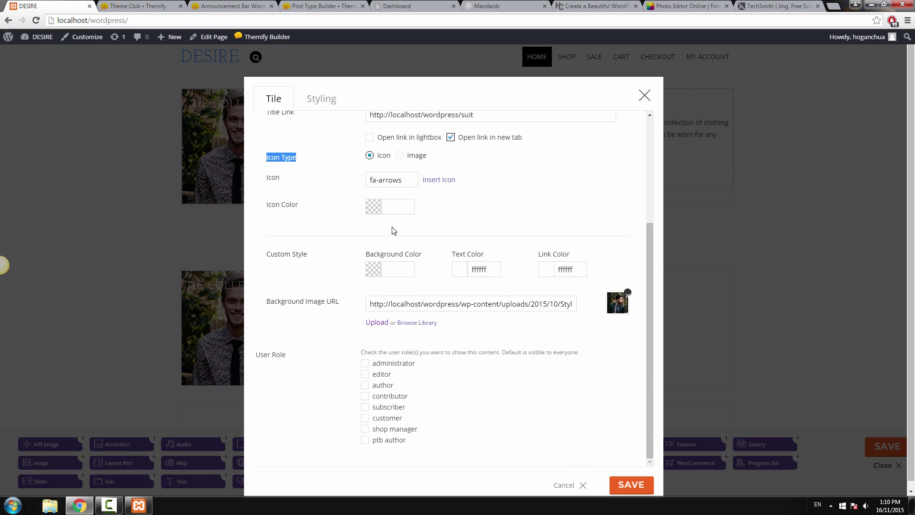
pyautogui.click(374, 212)
pyautogui.write('ffffff')
pyautogui.click(514, 212)
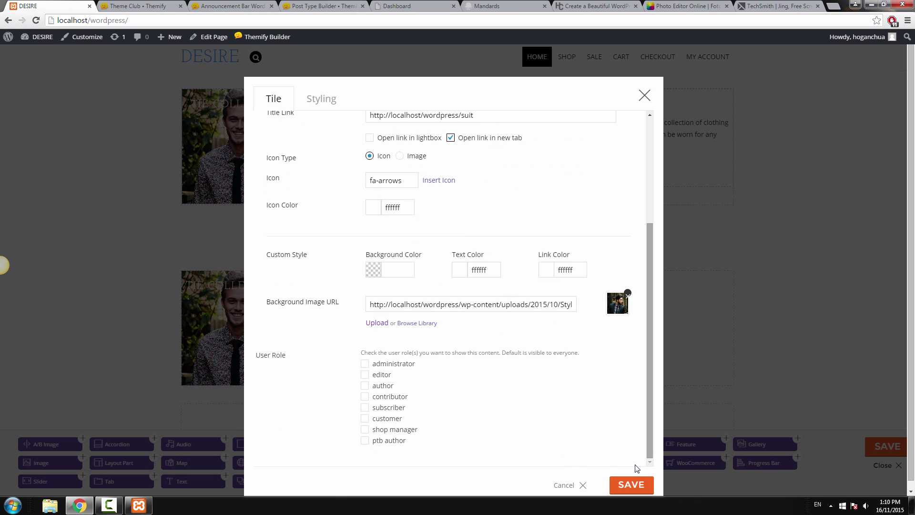
pyautogui.click(633, 485)
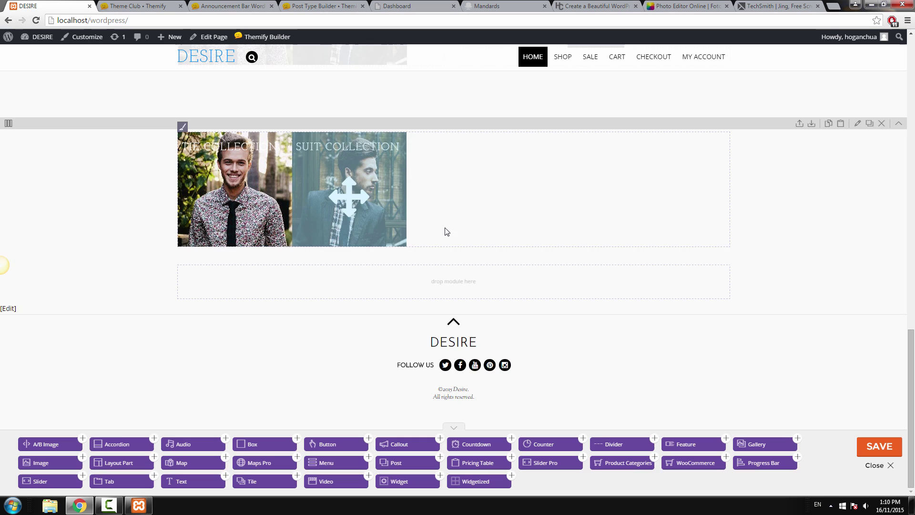
# Step: Clear the fa-arrows icon and ffffff icon colour from the Suit Collection tile and save
pyautogui.moveTo(364, 207)
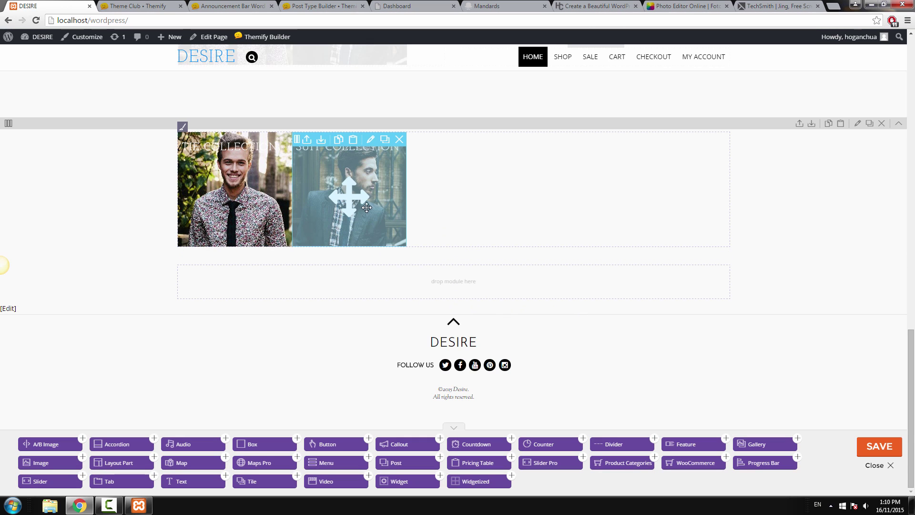
pyautogui.click(370, 139)
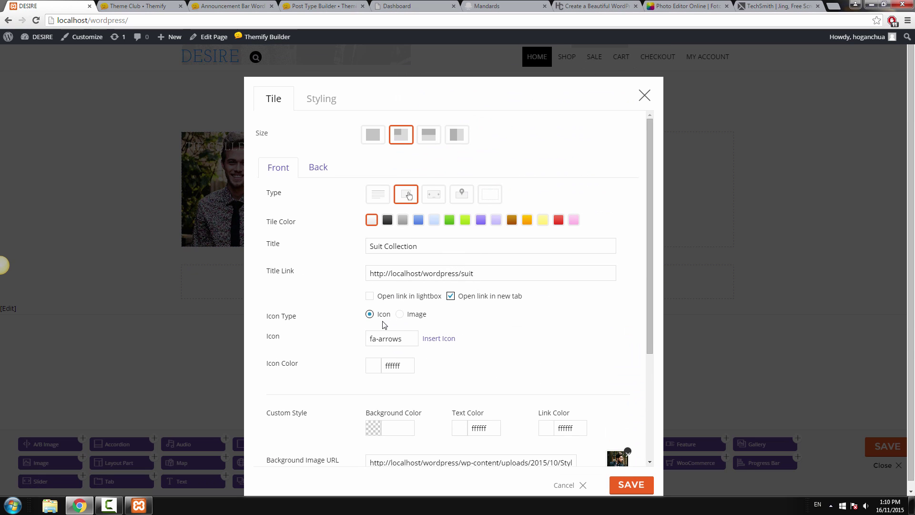
pyautogui.moveTo(411, 338); pyautogui.dragTo(265, 319)
pyautogui.press('BackSpace')
pyautogui.doubleClick(411, 366)
pyautogui.press('BackSpace')
pyautogui.click(645, 484)
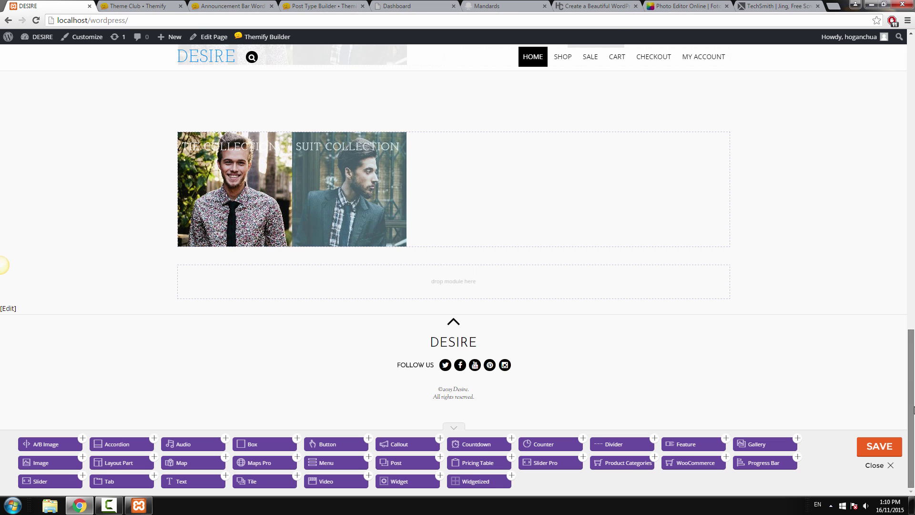
pyautogui.scroll(2, 913, 366)
pyautogui.scroll(-1, 913, 366)
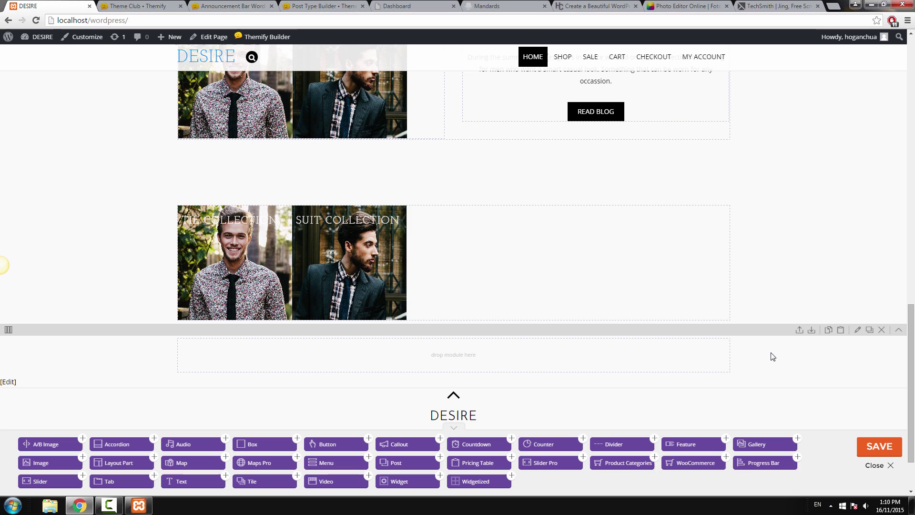